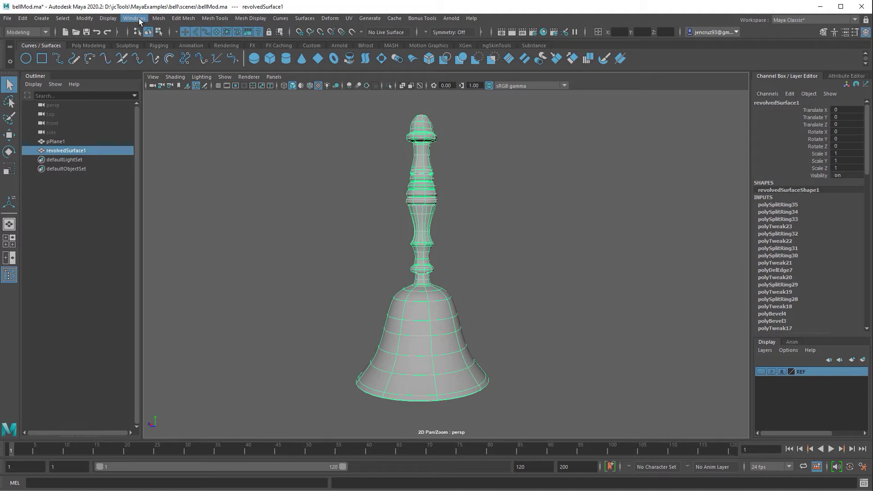
Switch to the UV Editing workspace.
{"action": "left_click", "coordinate": [137, 19]}
{"action": "mouse_move", "coordinate": [219, 40]}
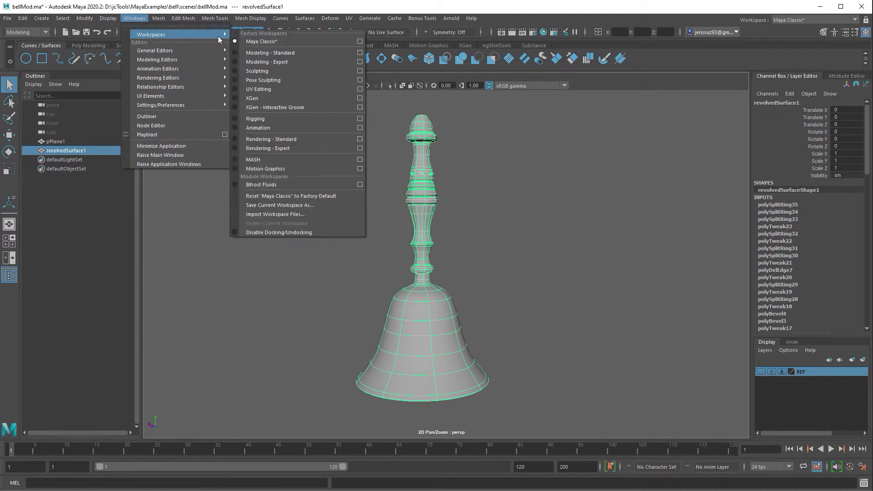
{"action": "left_click", "coordinate": [327, 89]}
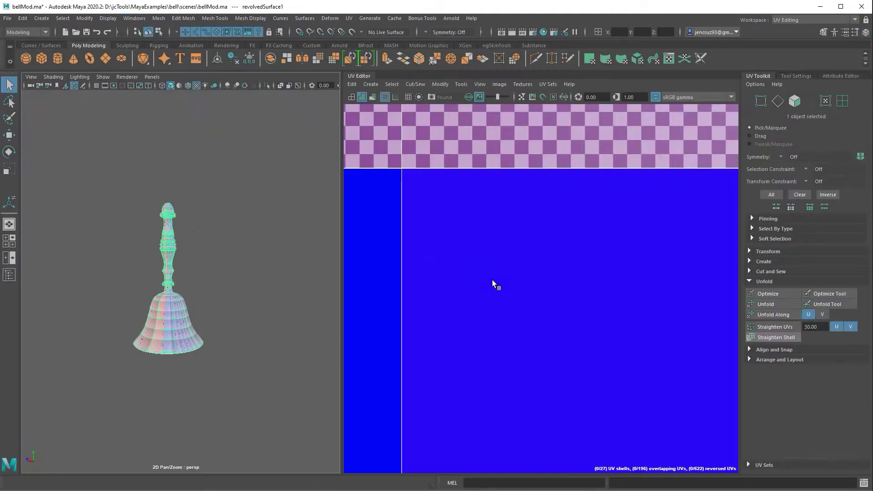
Examine the bell's existing UV layout and how the checker pattern sits on the model from several angles.
{"action": "right_click_drag", "start_coordinate": [617, 391], "coordinate": [341, 384], "text": "alt"}
{"action": "right_click_drag", "start_coordinate": [583, 395], "coordinate": [387, 391], "text": "alt"}
{"action": "right_click_drag", "start_coordinate": [591, 404], "coordinate": [397, 377], "text": "alt"}
{"action": "middle_click_drag", "start_coordinate": [553, 419], "coordinate": [482, 350], "text": "alt"}
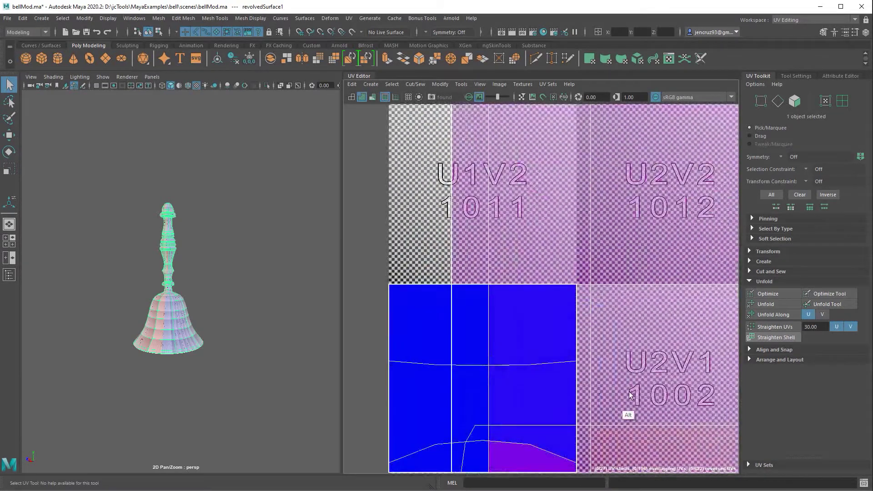
{"action": "right_click_drag", "start_coordinate": [626, 393], "coordinate": [410, 357], "text": "alt"}
{"action": "middle_click_drag", "start_coordinate": [596, 399], "coordinate": [500, 378], "text": "alt"}
{"action": "right_click_drag", "start_coordinate": [501, 382], "coordinate": [508, 401], "text": "alt"}
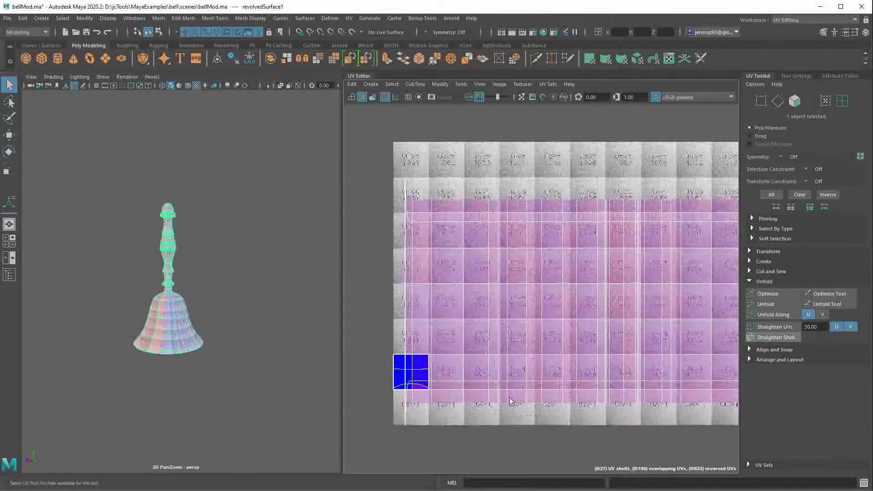
{"action": "left_click", "coordinate": [232, 373]}
{"action": "right_click_drag", "start_coordinate": [228, 371], "coordinate": [216, 402], "text": "alt"}
{"action": "left_click", "coordinate": [216, 402]}
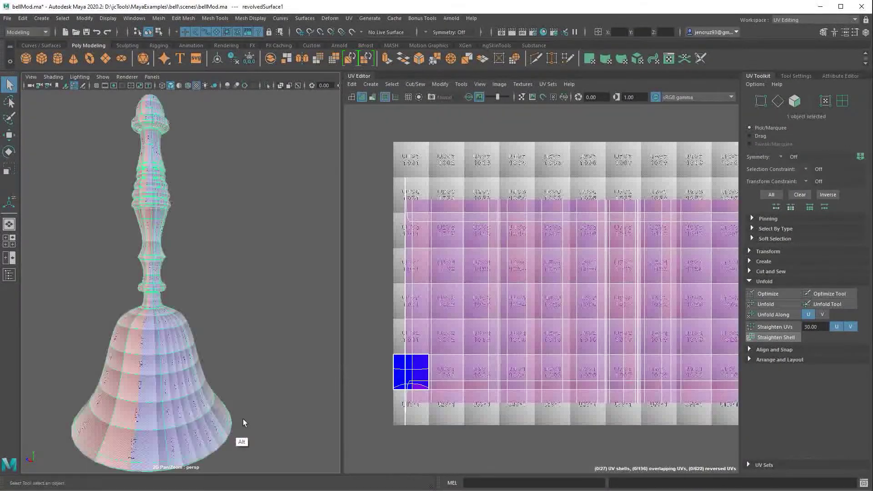
{"action": "middle_click_drag", "start_coordinate": [243, 419], "coordinate": [265, 408], "text": "alt"}
{"action": "mouse_move", "coordinate": [266, 408]}
{"action": "left_mouse_down", "text": "alt"}
{"action": "mouse_move", "coordinate": [305, 394]}
{"action": "mouse_move", "coordinate": [302, 339]}
{"action": "mouse_move", "coordinate": [317, 332]}
{"action": "mouse_move", "coordinate": [293, 444]}
{"action": "mouse_move", "coordinate": [263, 392]}
{"action": "mouse_move", "coordinate": [264, 419]}
{"action": "left_mouse_up", "text": "alt"}
{"action": "middle_click_drag", "start_coordinate": [265, 388], "coordinate": [270, 396], "text": "alt"}
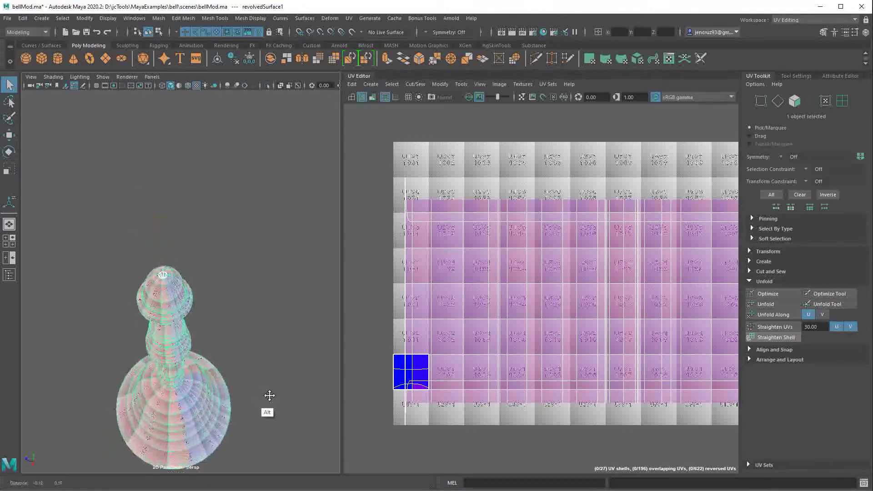
{"action": "left_click_drag", "start_coordinate": [270, 396], "coordinate": [294, 380], "text": "alt"}
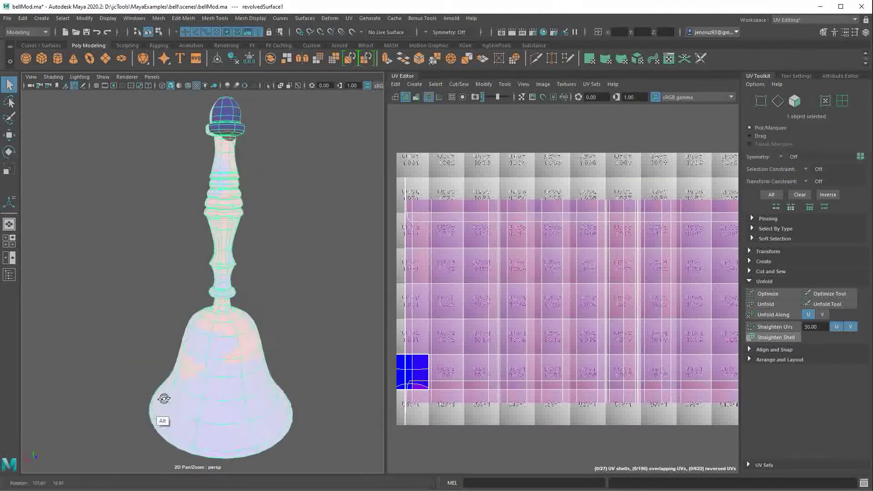
{"action": "left_click_drag", "start_coordinate": [165, 400], "coordinate": [266, 351], "text": "alt"}
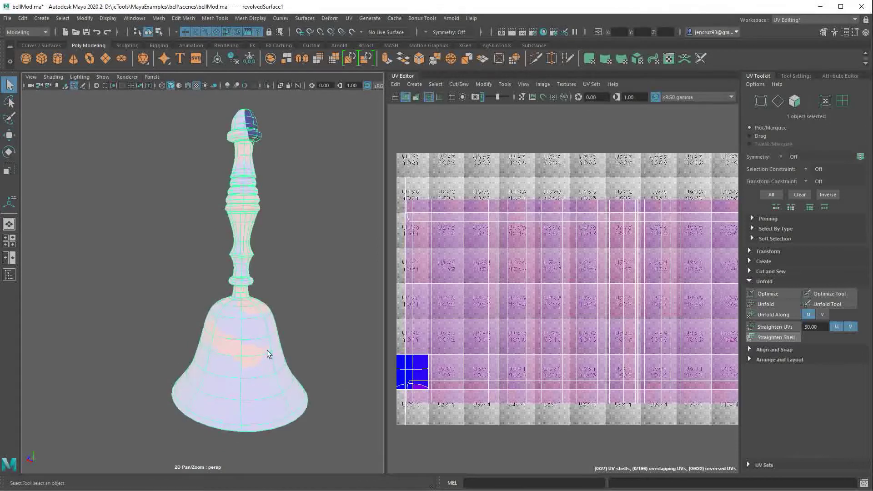
Apply an Automatic UV projection to the whole bell and frame its UV shells.
{"action": "left_click", "coordinate": [350, 19]}
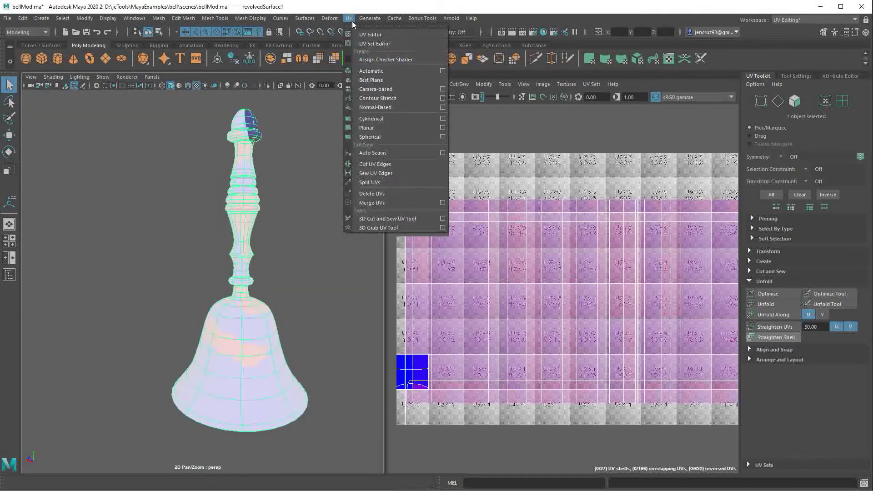
{"action": "left_click", "coordinate": [395, 71]}
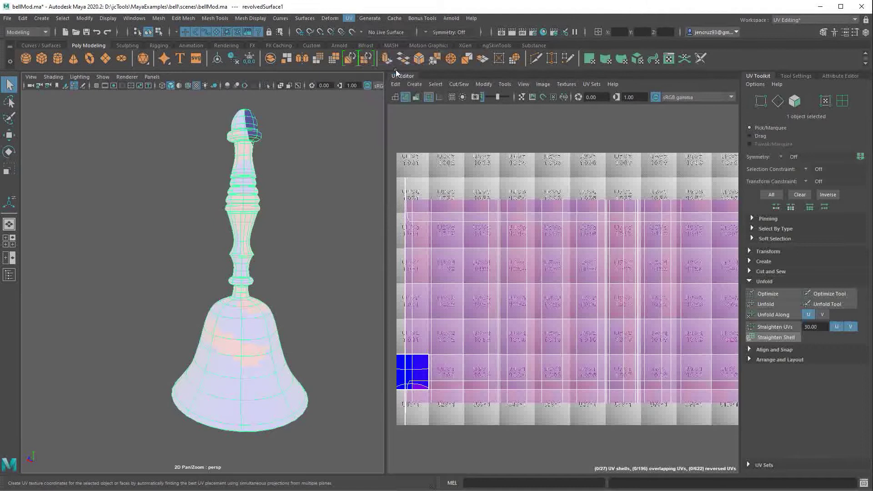
{"action": "key", "text": "w"}
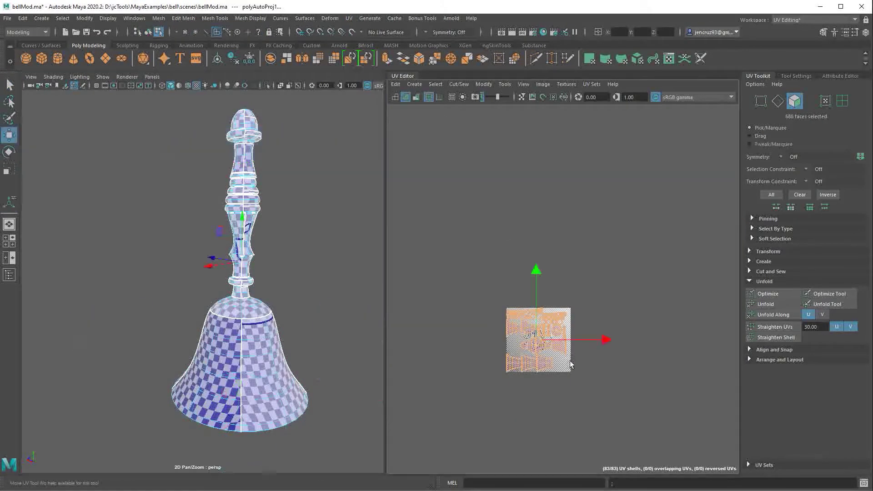
{"action": "key", "text": "f"}
{"action": "middle_click_drag", "start_coordinate": [677, 403], "coordinate": [664, 405], "text": "alt"}
{"action": "right_click_drag", "start_coordinate": [660, 405], "coordinate": [637, 405], "text": "alt"}
{"action": "middle_click_drag", "start_coordinate": [637, 405], "coordinate": [627, 409], "text": "alt"}
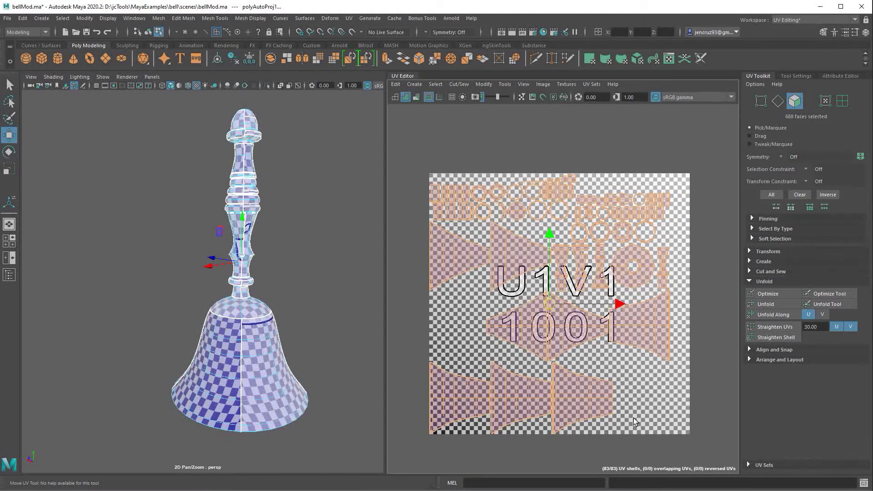
Apply a Best Plane UV projection to the bell, using one face on the handle to define the projection plane.
{"action": "left_click", "coordinate": [634, 419]}
{"action": "left_click", "coordinate": [349, 18]}
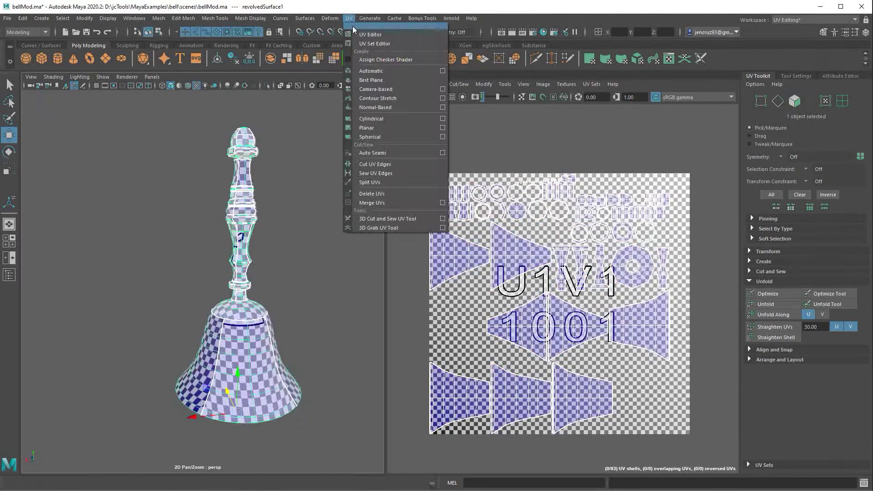
{"action": "left_click", "coordinate": [394, 80]}
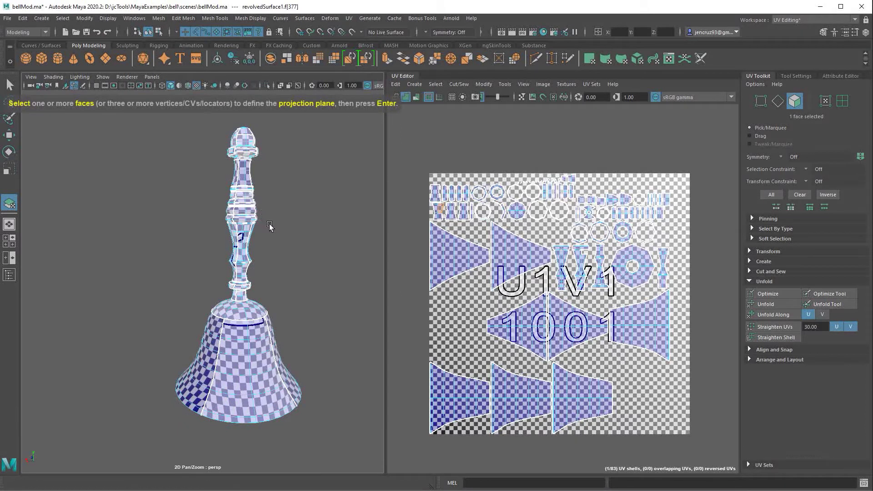
{"action": "key", "text": "Return"}
{"action": "left_click_drag", "start_coordinate": [304, 406], "coordinate": [269, 412], "text": "alt"}
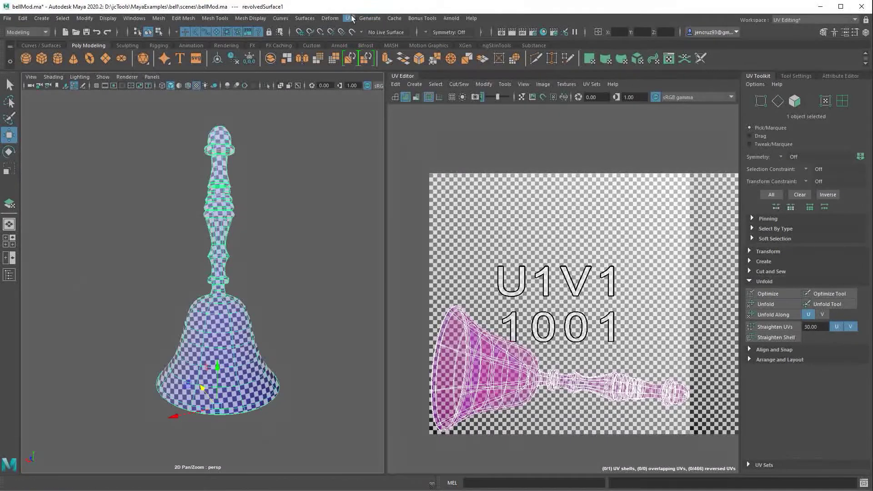
Try a Camera-based UV projection and a Contour Stretch projection on the bell.
{"action": "left_click", "coordinate": [349, 19]}
{"action": "left_click", "coordinate": [384, 89]}
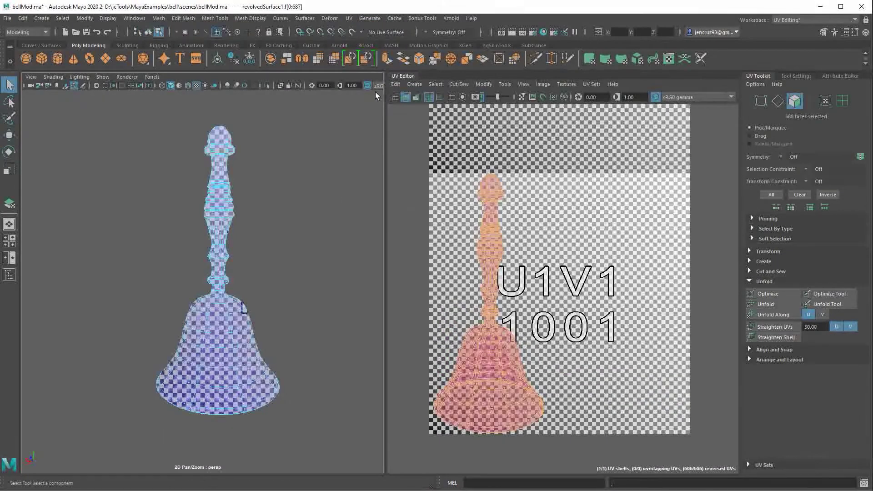
{"action": "key", "text": "space"}
{"action": "left_click_drag", "start_coordinate": [305, 382], "coordinate": [305, 391]}
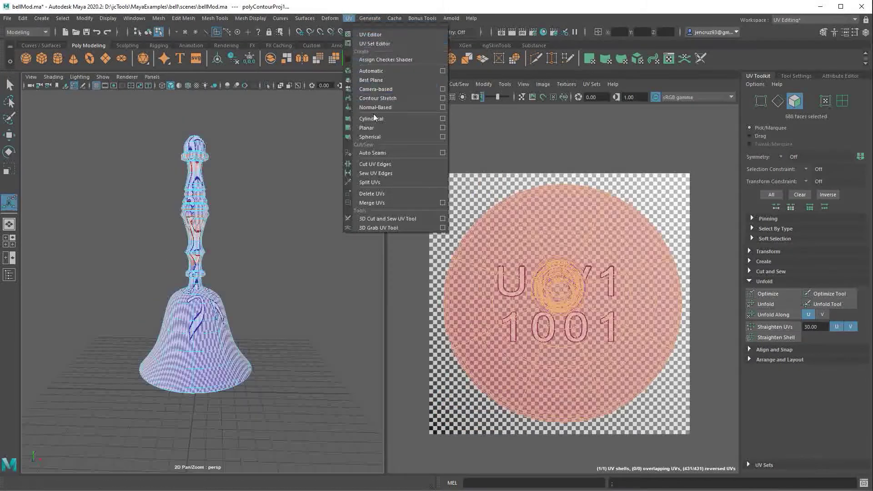
Apply a Cylindrical UV projection to the bell, check it from outside and underneath, and return to object selection.
{"action": "left_click", "coordinate": [374, 117]}
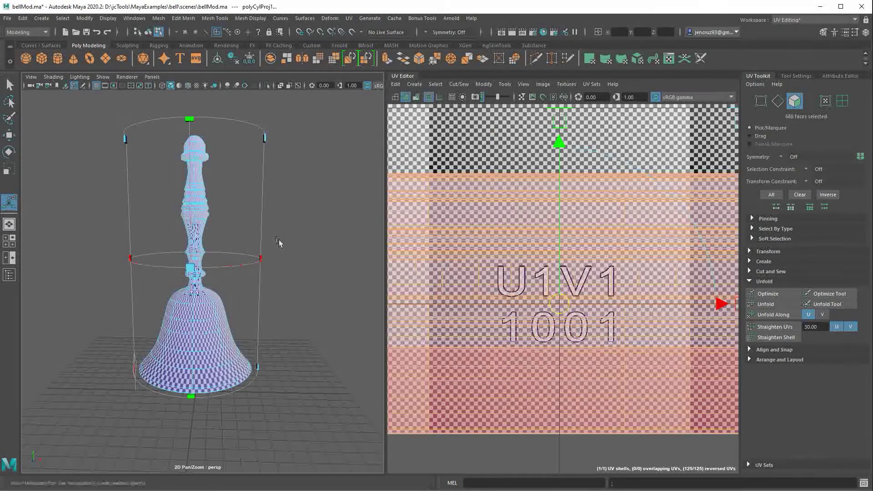
{"action": "left_click_drag", "start_coordinate": [270, 357], "coordinate": [343, 347], "text": "alt"}
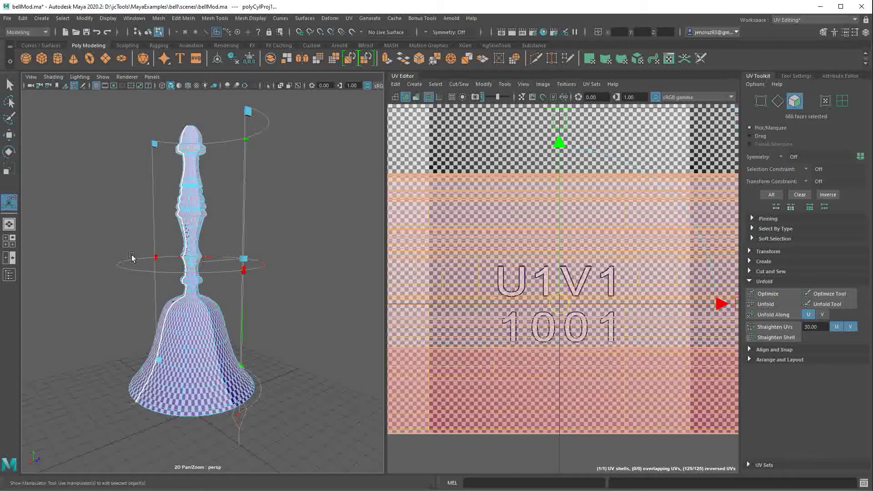
{"action": "left_click_drag", "start_coordinate": [270, 376], "coordinate": [203, 373], "text": "alt"}
{"action": "left_click_drag", "start_coordinate": [270, 357], "coordinate": [248, 393], "text": "alt"}
{"action": "left_click_drag", "start_coordinate": [239, 272], "coordinate": [174, 302], "text": "alt"}
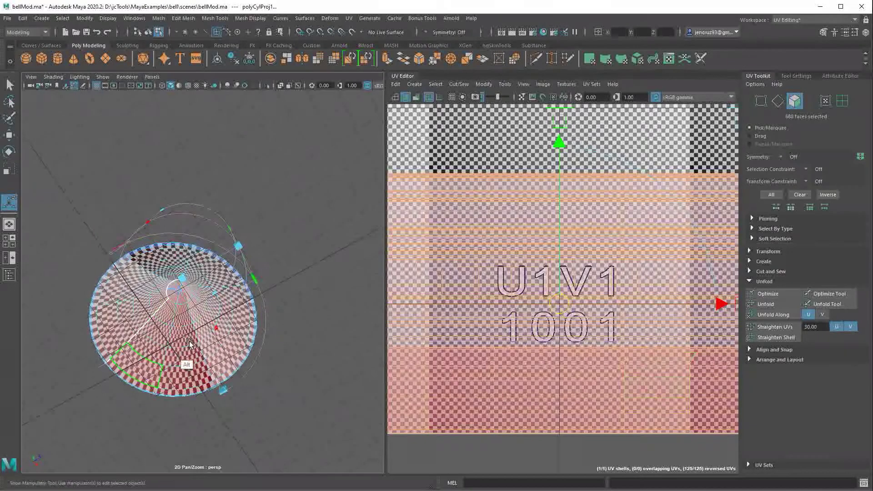
{"action": "mouse_move", "coordinate": [190, 345]}
{"action": "left_mouse_down", "text": "alt"}
{"action": "mouse_move", "coordinate": [182, 373]}
{"action": "mouse_move", "coordinate": [130, 403]}
{"action": "mouse_move", "coordinate": [198, 212]}
{"action": "mouse_move", "coordinate": [176, 226]}
{"action": "left_mouse_up", "text": "alt"}
{"action": "mouse_move", "coordinate": [212, 346]}
{"action": "left_mouse_down", "text": "alt"}
{"action": "mouse_move", "coordinate": [219, 361]}
{"action": "mouse_move", "coordinate": [205, 322]}
{"action": "mouse_move", "coordinate": [213, 353]}
{"action": "left_mouse_up", "text": "alt"}
{"action": "key", "text": "q"}
{"action": "key", "text": "F8"}
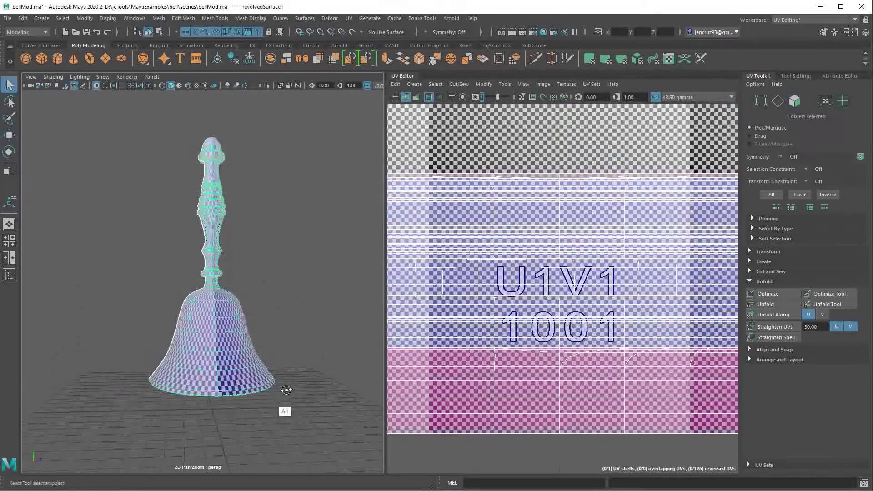
Switch to edge selection and select the small edge loop at the innermost centre of the bell's hollow underside.
{"action": "left_click_drag", "start_coordinate": [285, 390], "coordinate": [345, 446], "text": "alt"}
{"action": "left_click_drag", "start_coordinate": [292, 395], "coordinate": [268, 341], "text": "alt"}
{"action": "right_click_drag", "start_coordinate": [267, 308], "coordinate": [267, 275]}
{"action": "left_click_drag", "start_coordinate": [267, 275], "coordinate": [259, 290], "text": "alt"}
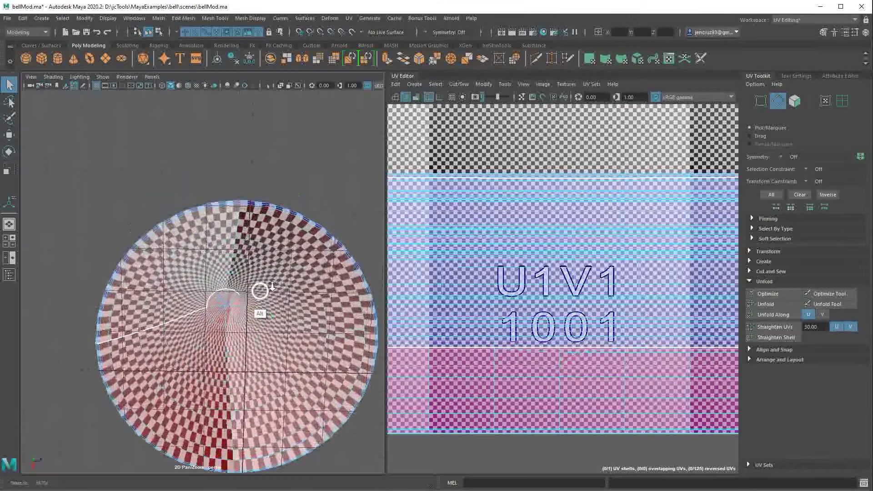
{"action": "right_click_drag", "start_coordinate": [259, 290], "coordinate": [256, 295], "text": "alt"}
{"action": "middle_click_drag", "start_coordinate": [256, 295], "coordinate": [246, 255], "text": "alt"}
{"action": "right_click_drag", "start_coordinate": [246, 256], "coordinate": [295, 268], "text": "alt"}
{"action": "double_click", "coordinate": [251, 264]}
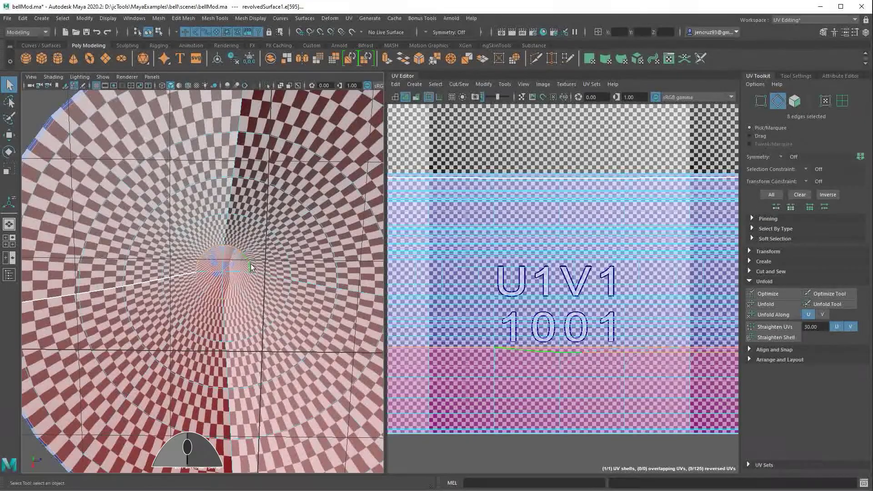
Add the edge loop where the handle's neck meets the top of the bell body to the selection.
{"action": "scroll", "coordinate": [279, 322], "scroll_direction": "down", "scroll_amount": 5}
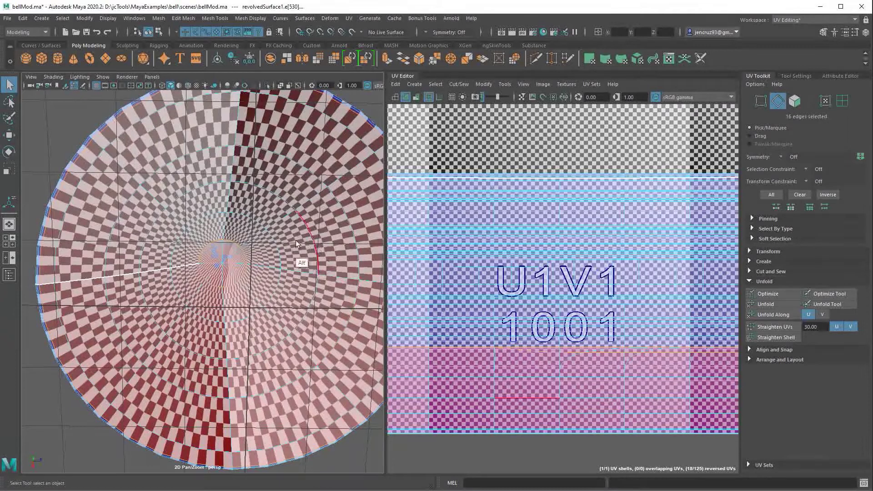
{"action": "scroll", "coordinate": [301, 281], "scroll_direction": "down", "scroll_amount": 2}
{"action": "left_click_drag", "start_coordinate": [296, 306], "coordinate": [298, 331], "text": "alt"}
{"action": "middle_click_drag", "start_coordinate": [296, 331], "coordinate": [282, 394], "text": "alt"}
{"action": "right_click_drag", "start_coordinate": [282, 394], "coordinate": [473, 326], "text": "alt"}
{"action": "double_click", "coordinate": [217, 342], "text": "shift"}
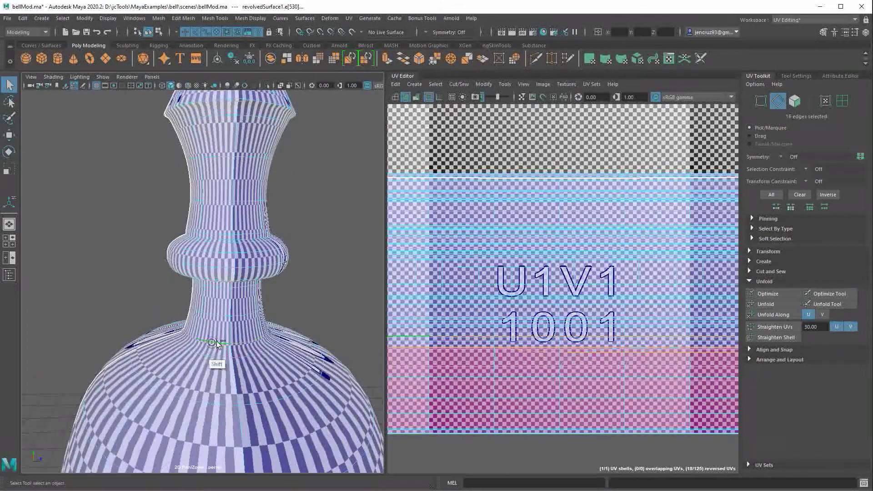
Add the edge loops below and above the rounded ring at the handle's base to the selection.
{"action": "mouse_move", "coordinate": [275, 325]}
{"action": "left_mouse_down", "text": "alt"}
{"action": "mouse_move", "coordinate": [272, 339]}
{"action": "mouse_move", "coordinate": [263, 315]}
{"action": "left_mouse_up", "text": "alt"}
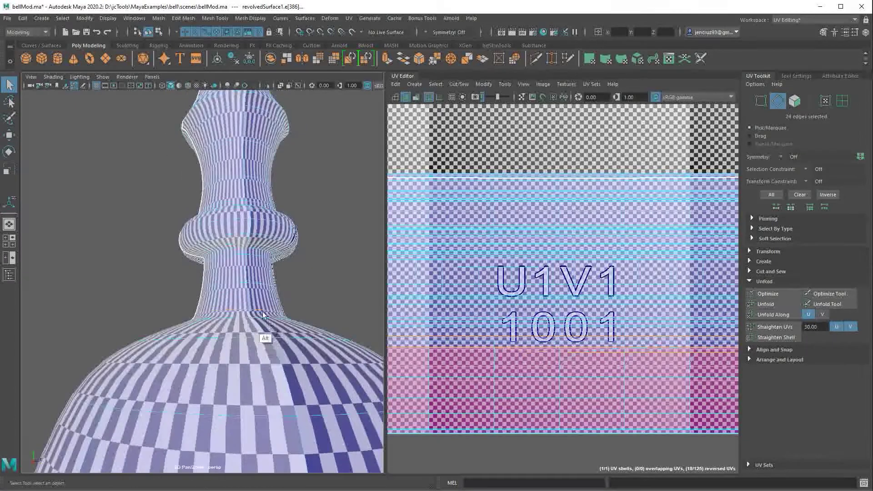
{"action": "left_click_drag", "start_coordinate": [251, 263], "coordinate": [233, 258], "text": "alt"}
{"action": "left_click", "coordinate": [232, 255], "text": "shift"}
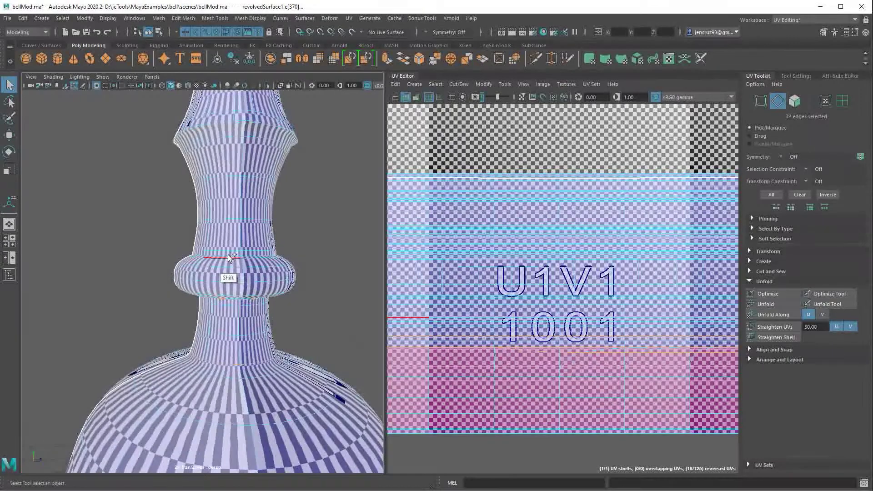
{"action": "scroll", "coordinate": [268, 296], "scroll_direction": "up", "scroll_amount": 3}
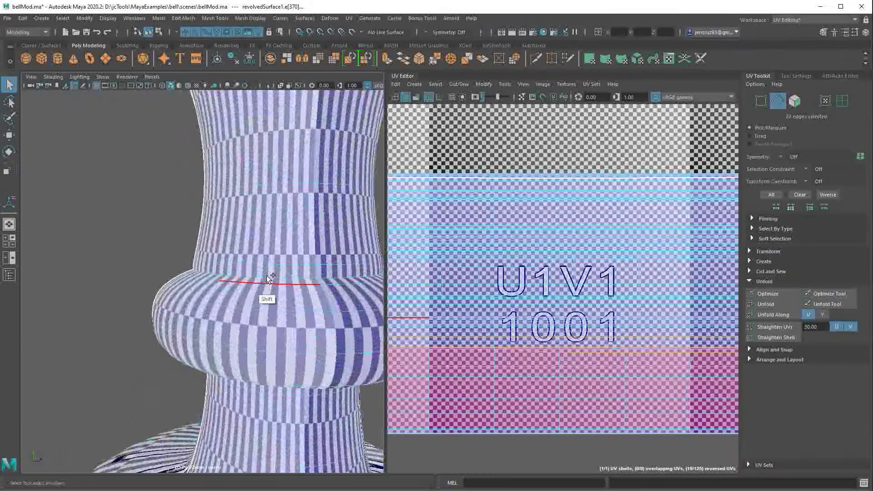
{"action": "left_click", "coordinate": [267, 277], "text": "shift"}
{"action": "key", "text": "ctrl+z"}
{"action": "key", "text": "ctrl+z"}
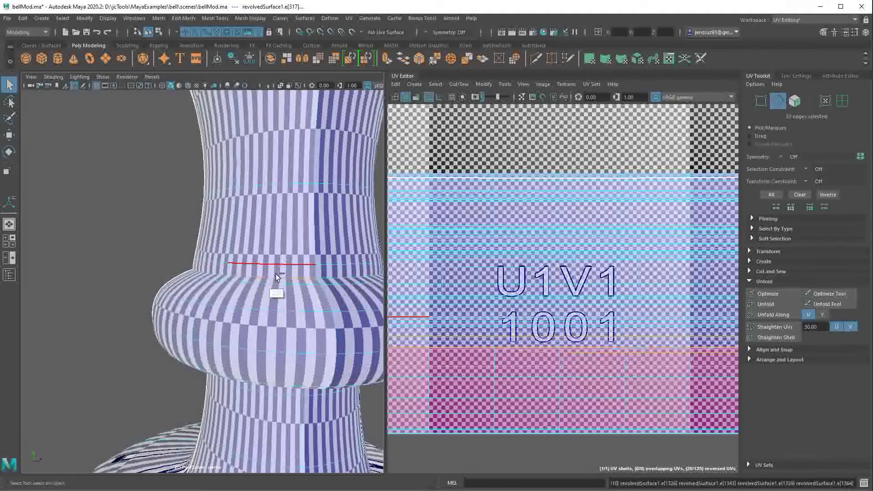
{"action": "double_click", "coordinate": [224, 271], "text": "shift"}
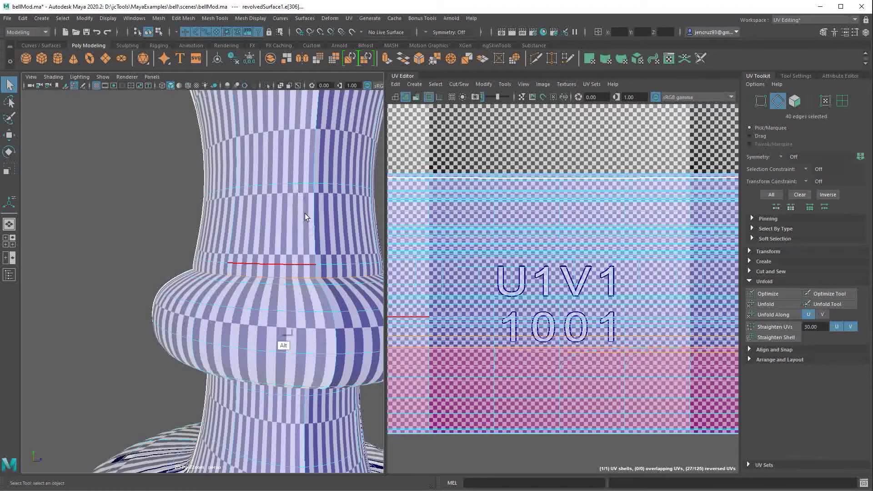
Cut the UVs along the selected edge loop at the flare on the lower handle.
{"action": "middle_click_drag", "start_coordinate": [305, 214], "coordinate": [289, 255], "text": "alt"}
{"action": "left_click", "coordinate": [458, 84]}
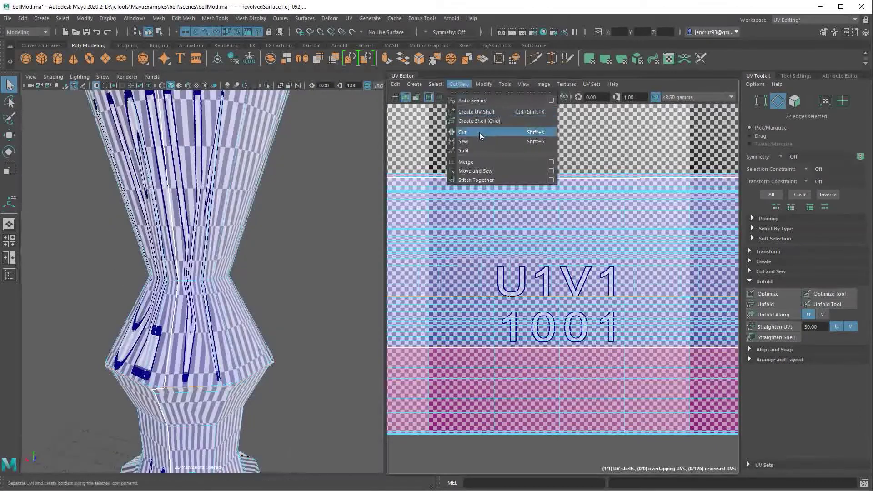
{"action": "left_click", "coordinate": [479, 130]}
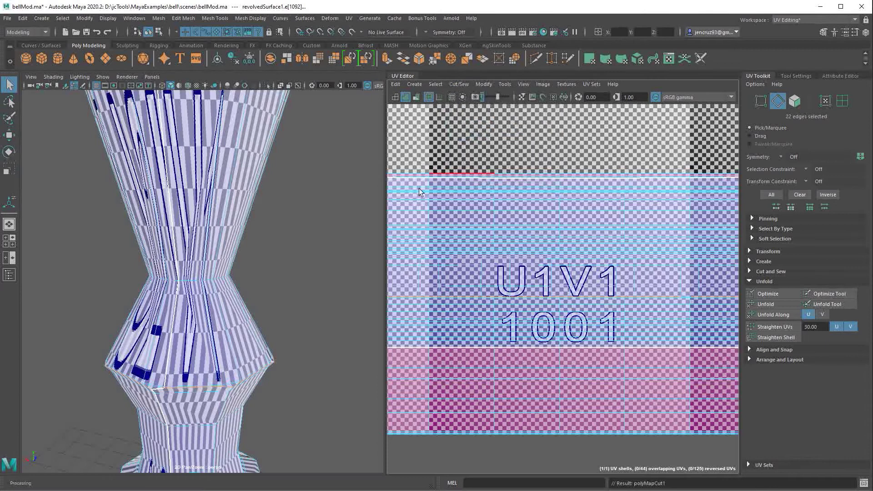
Select the edge loops bordering the rounded ring and neighbouring profile changes on the lower handle.
{"action": "left_click_drag", "start_coordinate": [359, 228], "coordinate": [227, 307], "text": "alt"}
{"action": "left_click", "coordinate": [227, 308]}
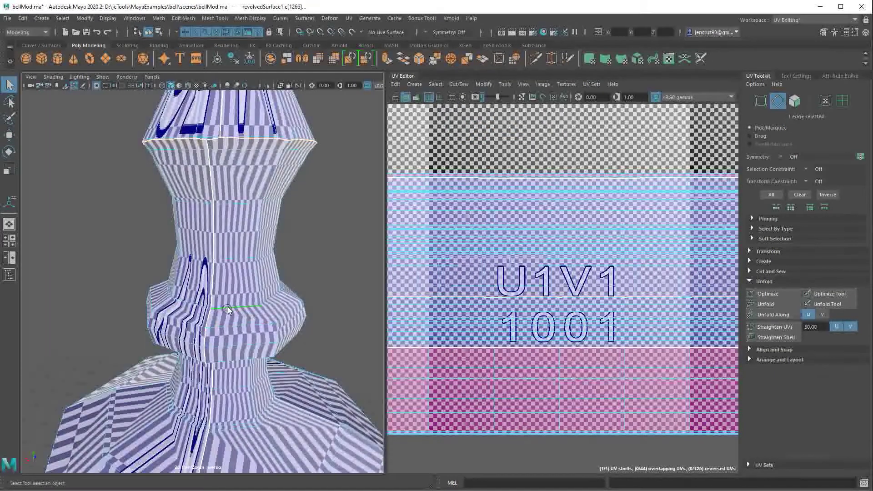
{"action": "double_click", "coordinate": [237, 307]}
{"action": "left_click_drag", "start_coordinate": [284, 326], "coordinate": [255, 355], "text": "alt"}
{"action": "right_click_drag", "start_coordinate": [255, 354], "coordinate": [319, 309], "text": "alt"}
{"action": "double_click", "coordinate": [247, 203]}
{"action": "left_click_drag", "start_coordinate": [248, 203], "coordinate": [358, 287], "text": "alt"}
{"action": "right_click_drag", "start_coordinate": [357, 286], "coordinate": [153, 232], "text": "alt"}
{"action": "double_click", "coordinate": [154, 232], "text": "shift"}
Turn off the checker texture display so the seams are easier to see.
{"action": "left_click_drag", "start_coordinate": [153, 232], "coordinate": [210, 296], "text": "alt"}
{"action": "scroll", "coordinate": [682, 258], "scroll_direction": "down", "scroll_amount": 1}
{"action": "left_click", "coordinate": [566, 84]}
{"action": "left_click", "coordinate": [562, 95]}
Cut UV seams along successive edge loops at the handle's ridges, repeating the Cut command.
{"action": "left_click_drag", "start_coordinate": [182, 255], "coordinate": [364, 309], "text": "alt"}
{"action": "double_click", "coordinate": [145, 218], "text": "shift"}
{"action": "key", "text": "g"}
{"action": "mouse_move", "coordinate": [164, 227]}
{"action": "right_mouse_down", "text": "alt"}
{"action": "mouse_move", "coordinate": [218, 263]}
{"action": "mouse_move", "coordinate": [150, 237]}
{"action": "right_mouse_up", "text": "alt"}
{"action": "double_click", "coordinate": [217, 263]}
{"action": "left_click_drag", "start_coordinate": [282, 273], "coordinate": [255, 282], "text": "alt"}
{"action": "right_click_drag", "start_coordinate": [255, 282], "coordinate": [291, 336], "text": "alt"}
{"action": "double_click", "coordinate": [246, 286]}
{"action": "double_click", "coordinate": [292, 349]}
{"action": "key", "text": "g"}
Cut UV seams along the remaining edge loops on the upper handle, including the one at the base of its top knob.
{"action": "right_click_drag", "start_coordinate": [374, 208], "coordinate": [313, 273], "text": "alt"}
{"action": "double_click", "coordinate": [230, 238]}
{"action": "key", "text": "g"}
{"action": "right_click_drag", "start_coordinate": [230, 238], "coordinate": [265, 241], "text": "alt"}
{"action": "double_click", "coordinate": [273, 298]}
{"action": "key", "text": "g"}
{"action": "key", "text": "g"}
{"action": "double_click", "coordinate": [265, 220]}
{"action": "key", "text": "g"}
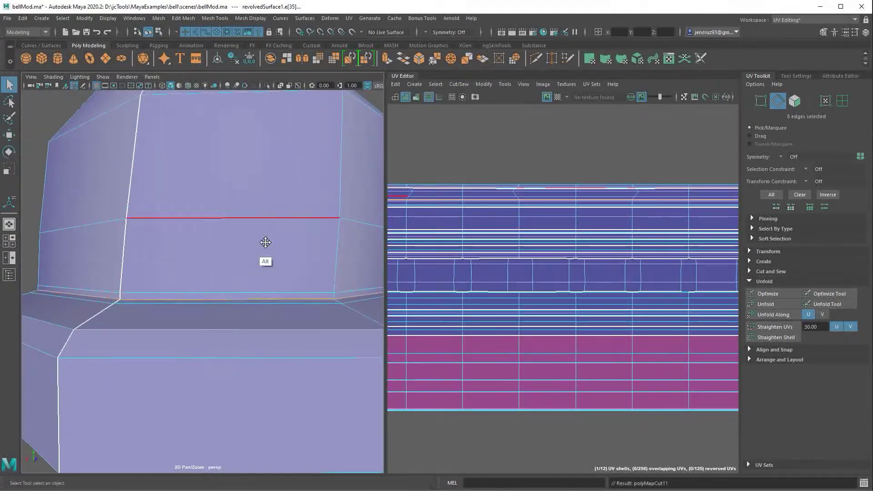
{"action": "left_click_drag", "start_coordinate": [265, 241], "coordinate": [224, 279], "text": "alt"}
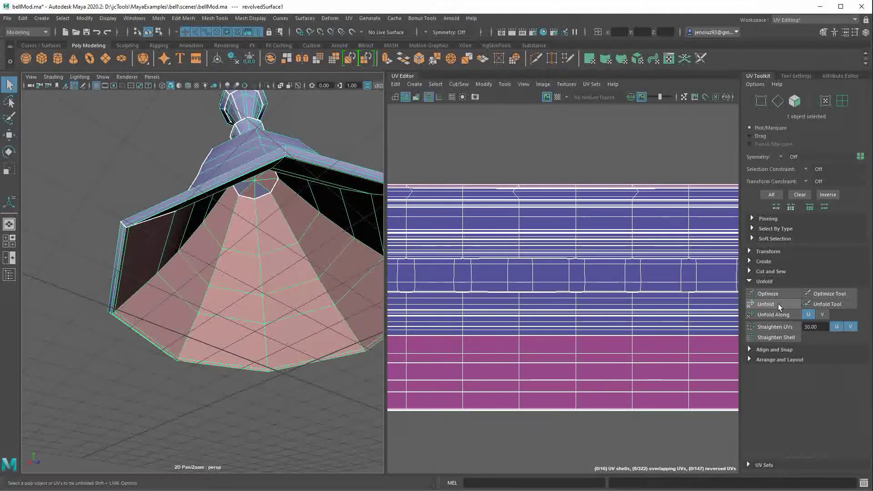
Unfold the bell's UV shells and turn on the checker texture display.
{"action": "left_click", "coordinate": [779, 304]}
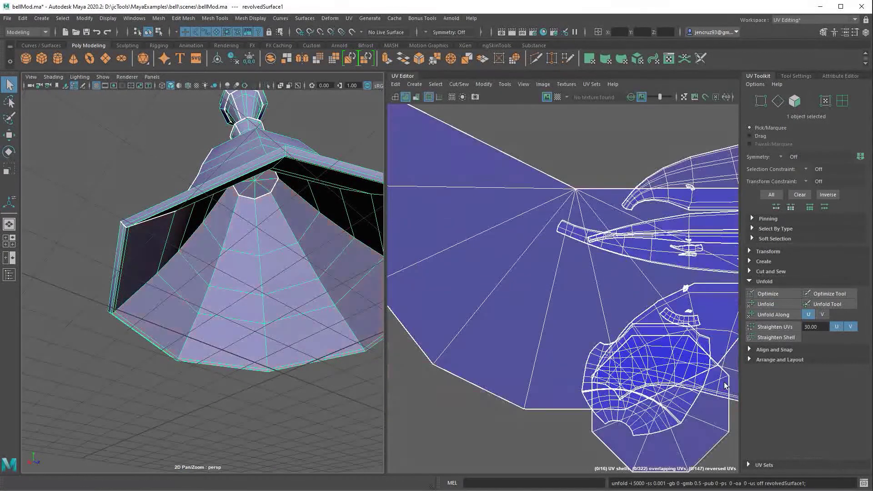
{"action": "right_click_drag", "start_coordinate": [687, 409], "coordinate": [540, 400], "text": "alt"}
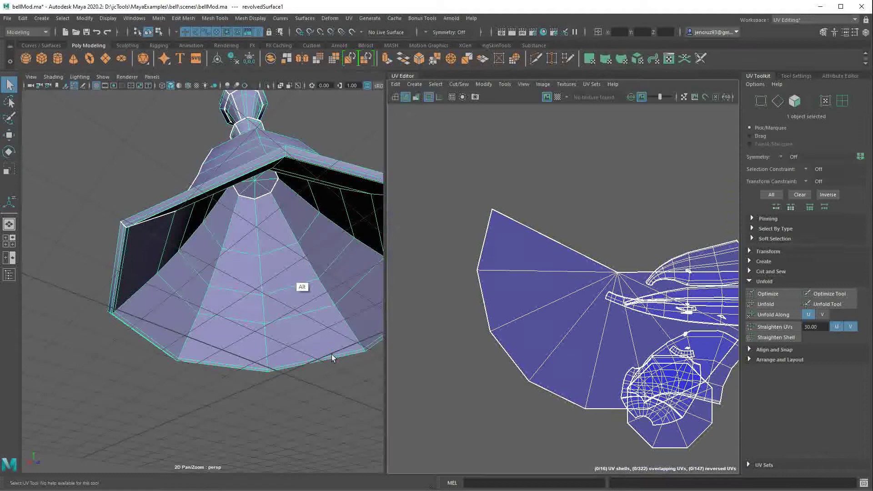
{"action": "left_click_drag", "start_coordinate": [302, 287], "coordinate": [317, 366], "text": "alt"}
{"action": "left_click", "coordinate": [557, 97]}
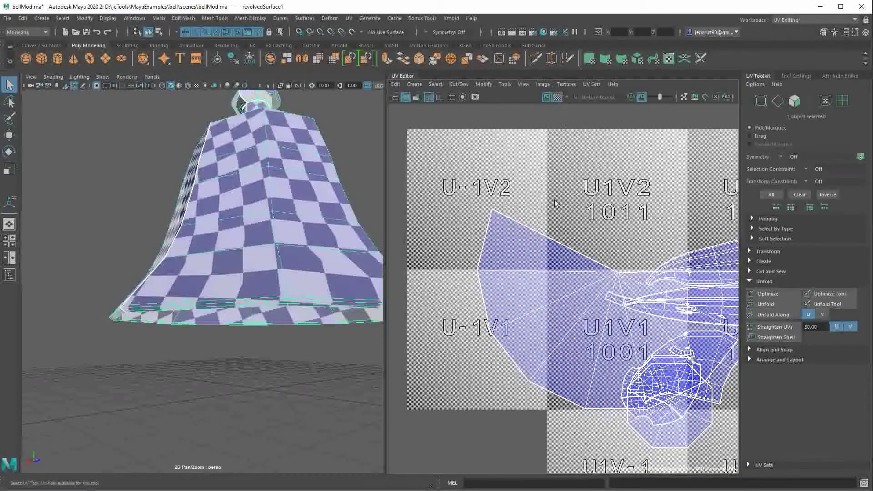
Examine the checker pattern on the bell's exterior, handle and interior with smooth mesh preview off.
{"action": "middle_click_drag", "start_coordinate": [316, 350], "coordinate": [313, 418], "text": "alt"}
{"action": "left_click_drag", "start_coordinate": [313, 417], "coordinate": [351, 429], "text": "alt"}
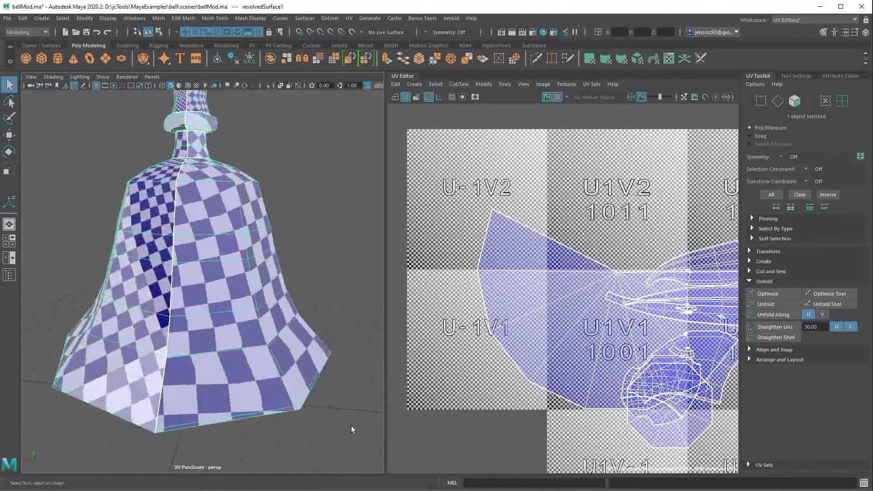
{"action": "key", "text": "1"}
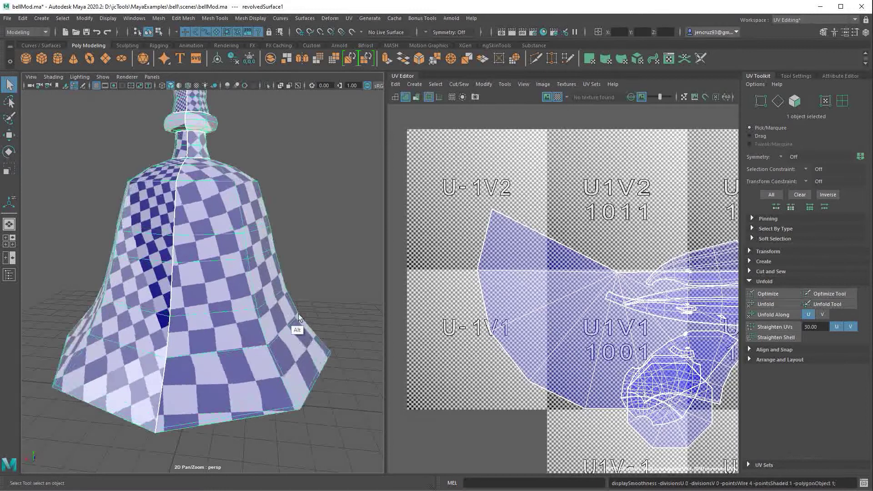
{"action": "middle_click_drag", "start_coordinate": [298, 317], "coordinate": [312, 406], "text": "alt"}
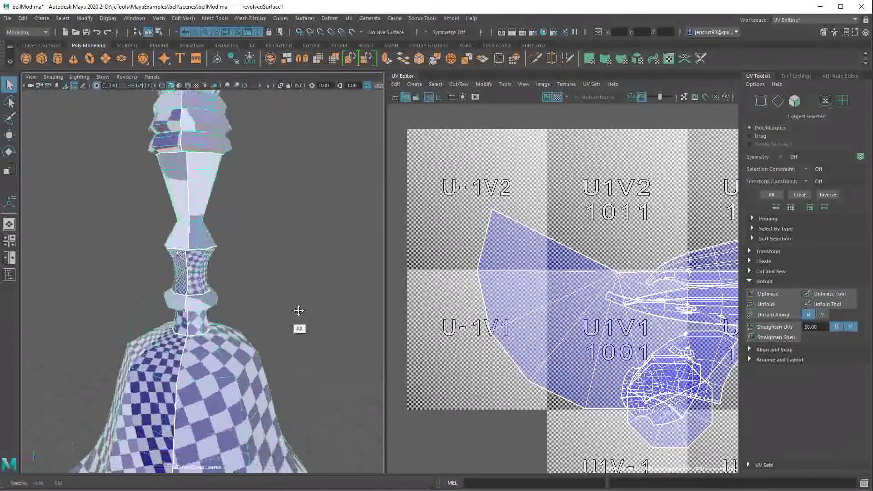
{"action": "left_click_drag", "start_coordinate": [299, 311], "coordinate": [293, 345], "text": "alt"}
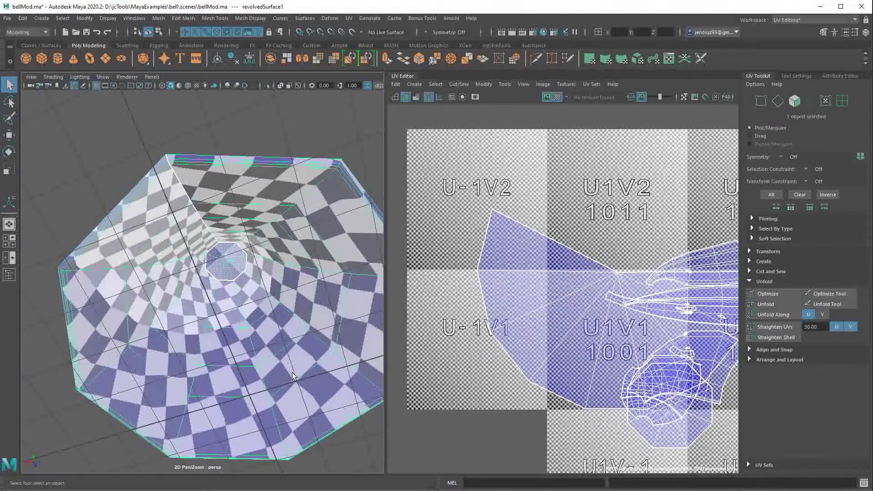
{"action": "middle_click_drag", "start_coordinate": [293, 310], "coordinate": [303, 299], "text": "alt"}
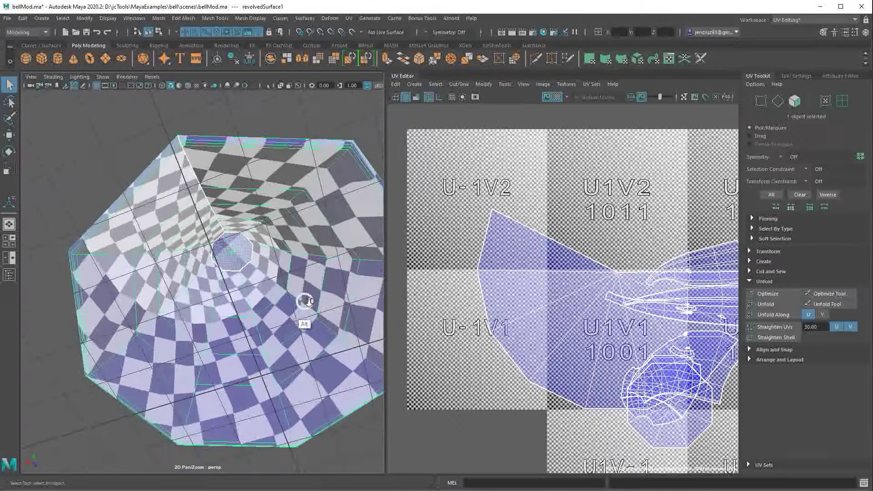
{"action": "right_click_drag", "start_coordinate": [303, 299], "coordinate": [331, 327], "text": "alt"}
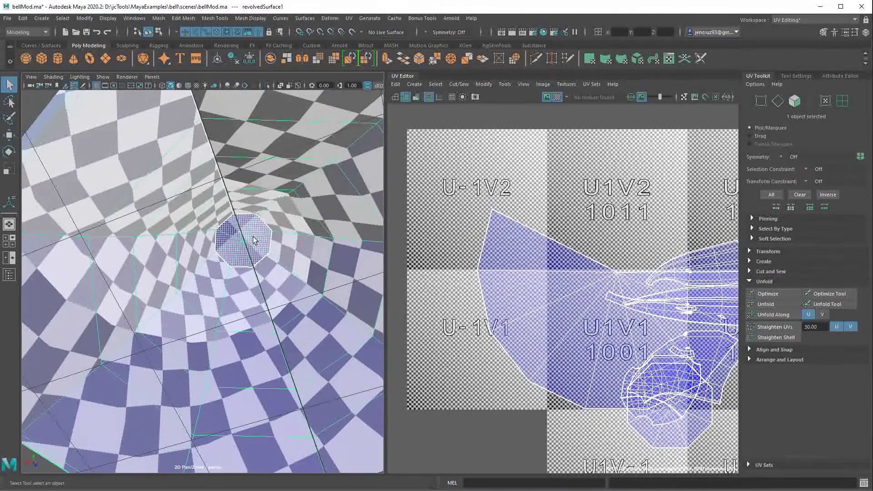
{"action": "left_click", "coordinate": [97, 86]}
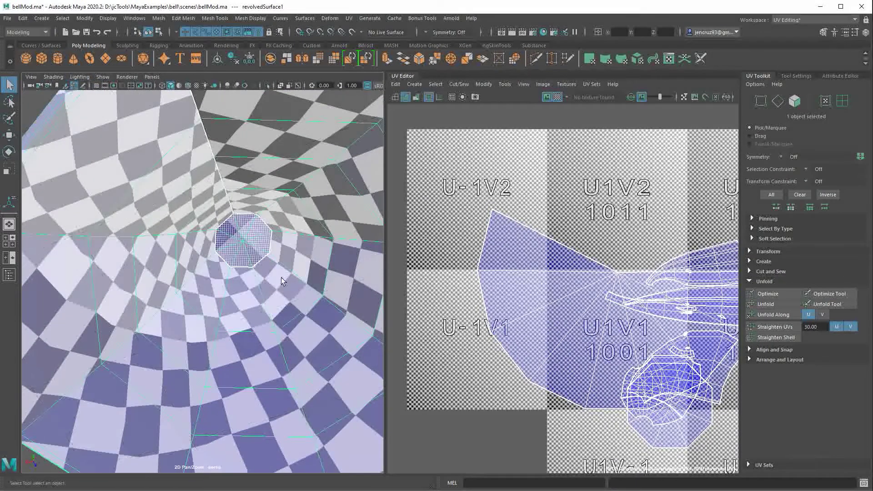
{"action": "middle_click_drag", "start_coordinate": [296, 345], "coordinate": [291, 354], "text": "alt"}
{"action": "left_click_drag", "start_coordinate": [312, 383], "coordinate": [298, 339], "text": "alt"}
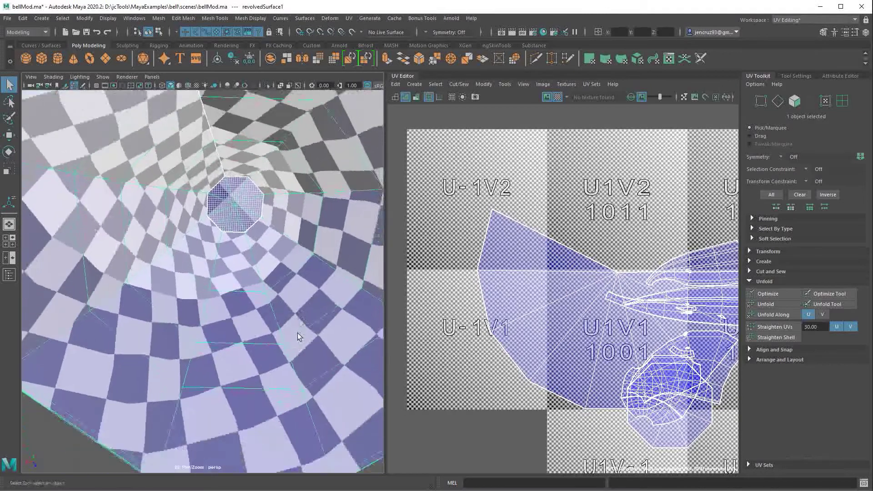
Turn on smooth mesh preview, select the UV shell of the bell's interior and move it clear of the other shells.
{"action": "right_click_drag", "start_coordinate": [298, 338], "coordinate": [339, 336]}
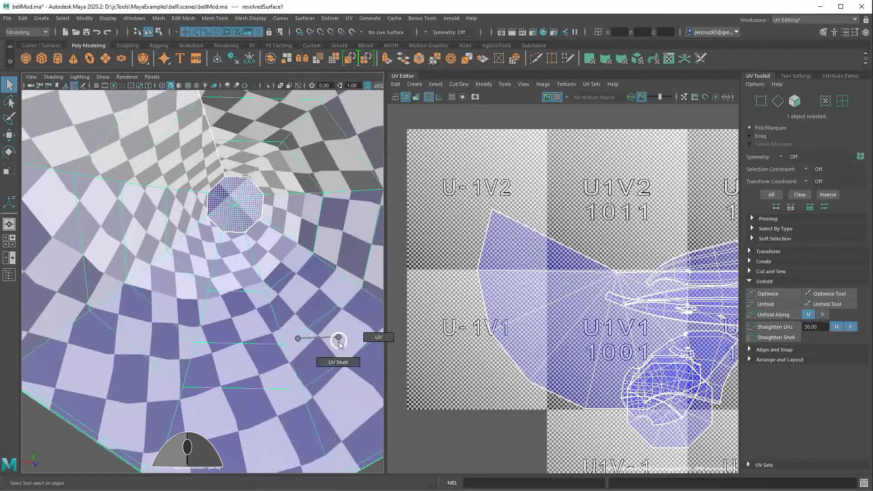
{"action": "left_click", "coordinate": [328, 364]}
{"action": "key", "text": "3"}
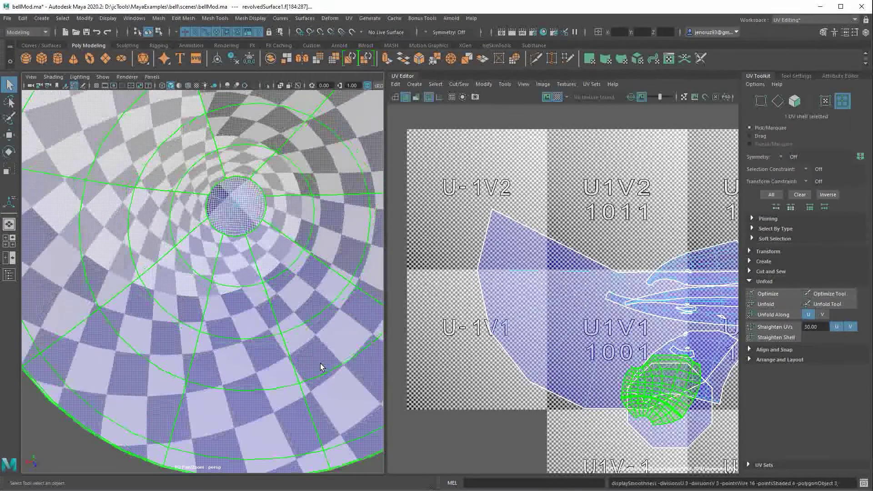
{"action": "left_click_drag", "start_coordinate": [319, 328], "coordinate": [227, 395], "text": "alt"}
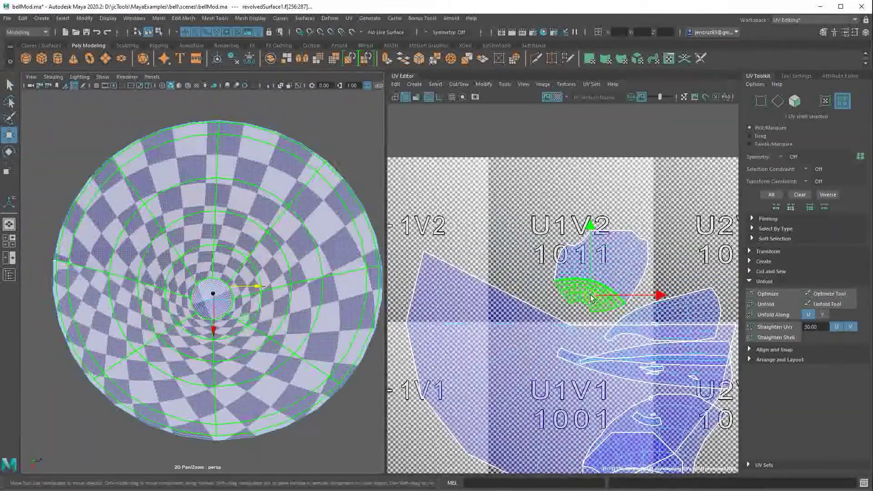
{"action": "middle_click_drag", "start_coordinate": [573, 289], "coordinate": [519, 254]}
{"action": "left_click", "coordinate": [521, 258]}
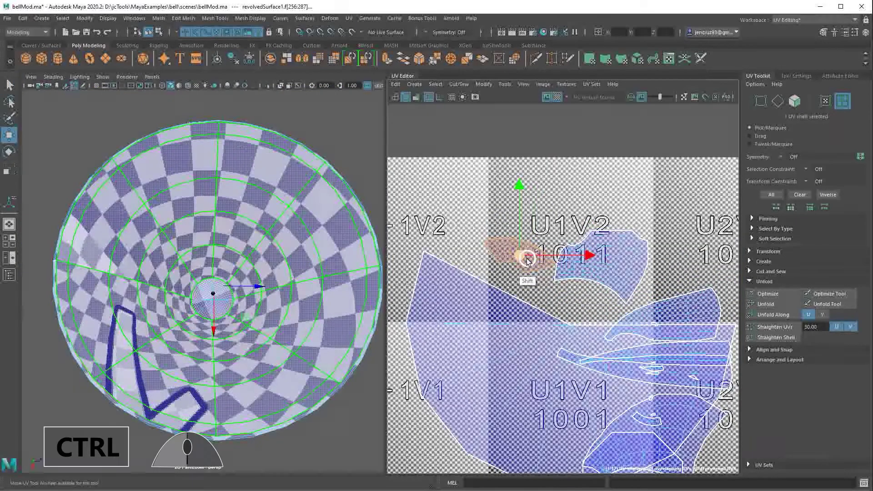
Convert the interior shell selection to UVs, unfold it, and check the checker pattern inside and outside the bell.
{"action": "right_click_drag", "start_coordinate": [541, 263], "coordinate": [573, 267], "text": "ctrl"}
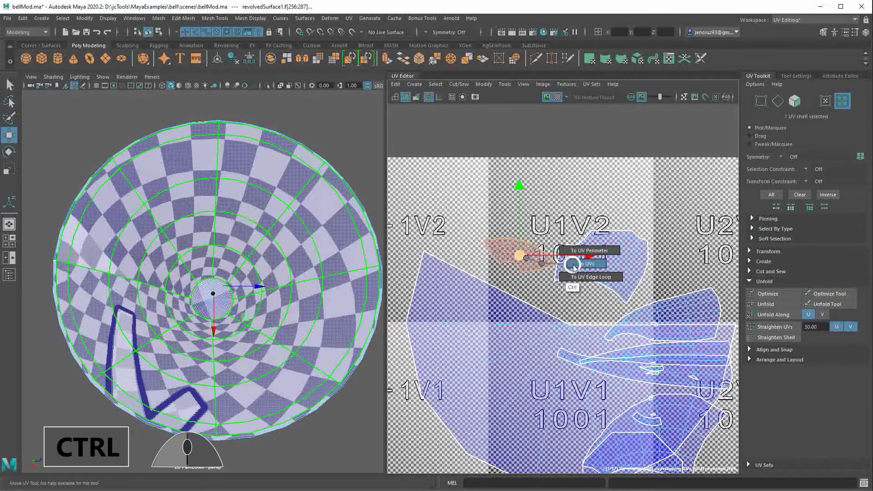
{"action": "right_click_drag", "start_coordinate": [573, 267], "coordinate": [500, 262], "text": "ctrl"}
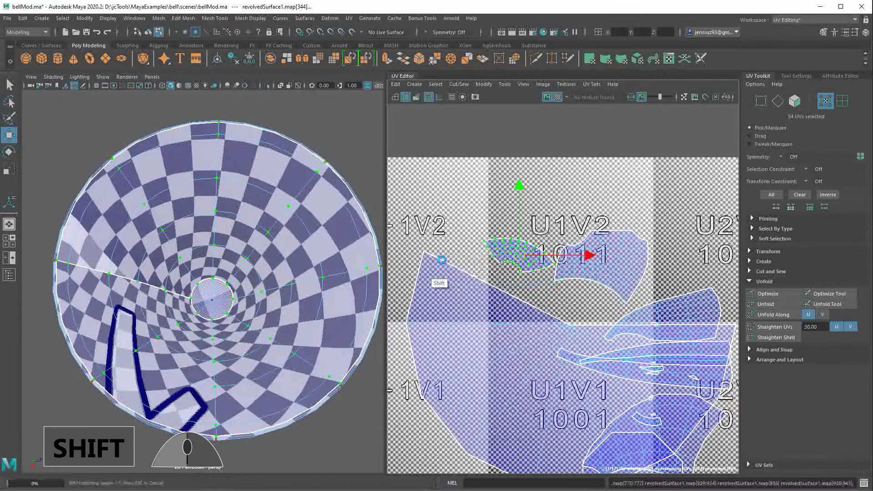
{"action": "middle_click_drag", "start_coordinate": [536, 284], "coordinate": [534, 312], "text": "alt"}
{"action": "key", "text": "f"}
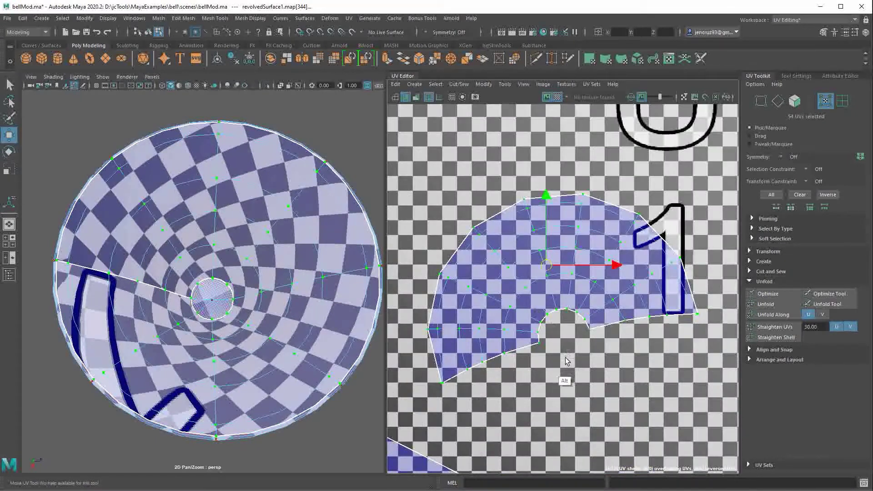
{"action": "middle_click_drag", "start_coordinate": [565, 357], "coordinate": [565, 370], "text": "alt"}
{"action": "left_click_drag", "start_coordinate": [248, 385], "coordinate": [244, 453], "text": "alt"}
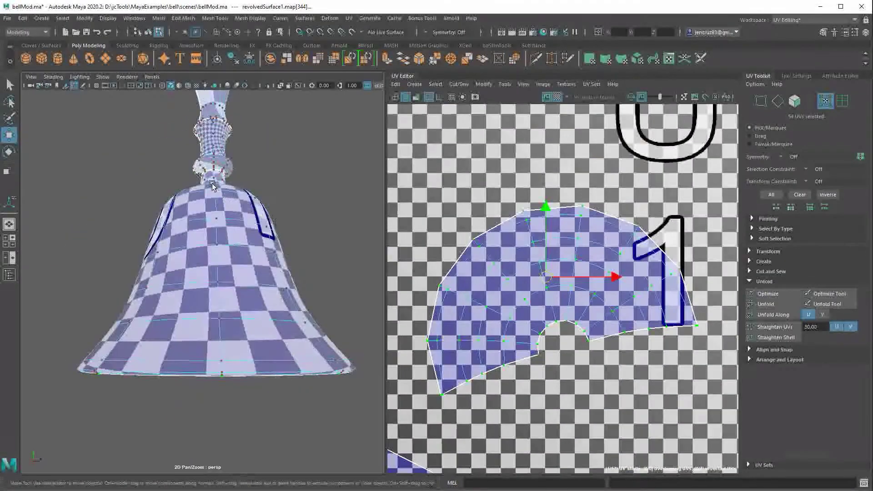
{"action": "left_click_drag", "start_coordinate": [217, 211], "coordinate": [270, 369], "text": "alt"}
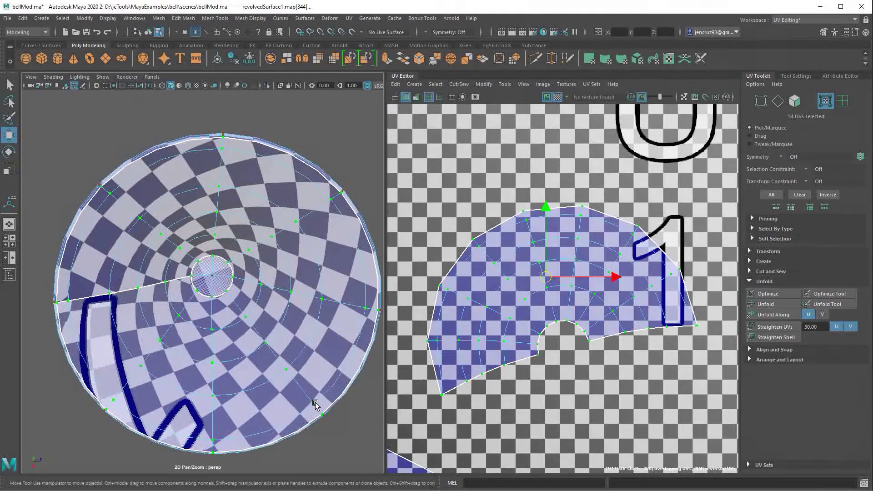
{"action": "mouse_move", "coordinate": [315, 404]}
{"action": "left_mouse_down", "text": "alt"}
{"action": "mouse_move", "coordinate": [312, 438]}
{"action": "mouse_move", "coordinate": [317, 411]}
{"action": "left_mouse_up", "text": "alt"}
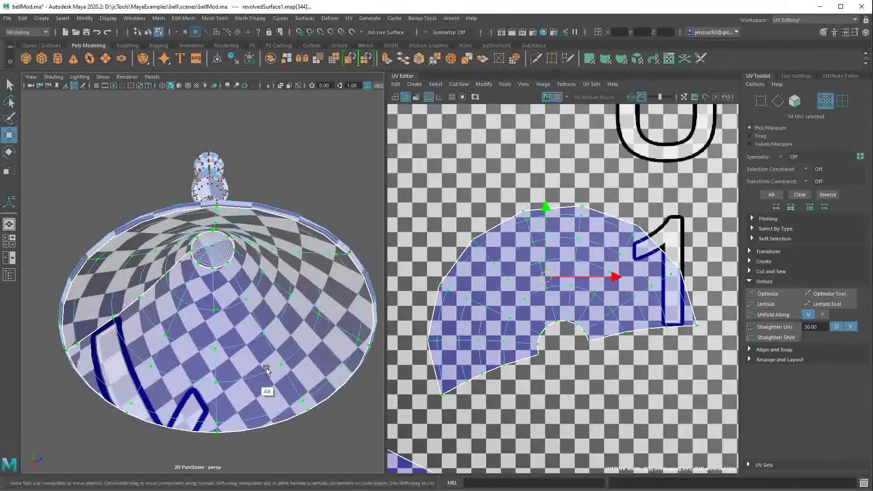
{"action": "left_click_drag", "start_coordinate": [266, 371], "coordinate": [263, 339], "text": "alt"}
Select the UV shell of the bell's outer body, convert the selection to UVs and unfold it.
{"action": "right_click_drag", "start_coordinate": [263, 339], "coordinate": [304, 363]}
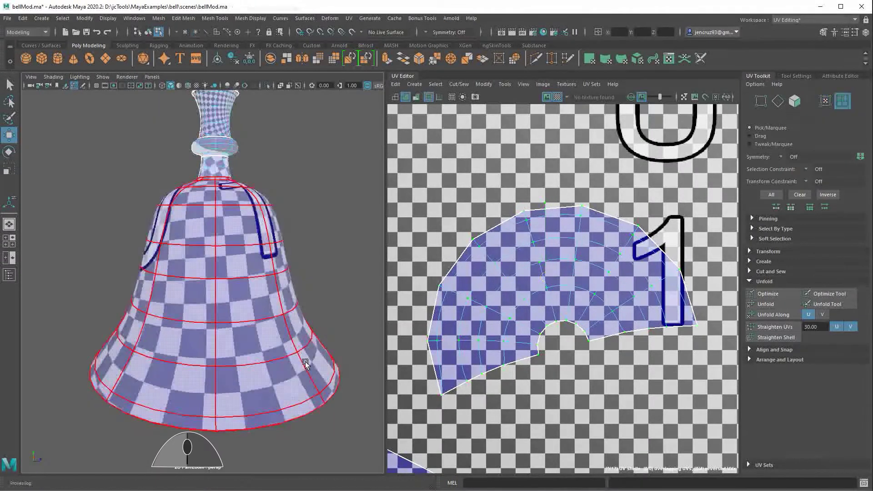
{"action": "left_click", "coordinate": [302, 361]}
{"action": "middle_click_drag", "start_coordinate": [582, 400], "coordinate": [540, 382], "text": "alt"}
{"action": "key", "text": "f"}
{"action": "scroll", "coordinate": [548, 372], "scroll_direction": "down", "scroll_amount": 8}
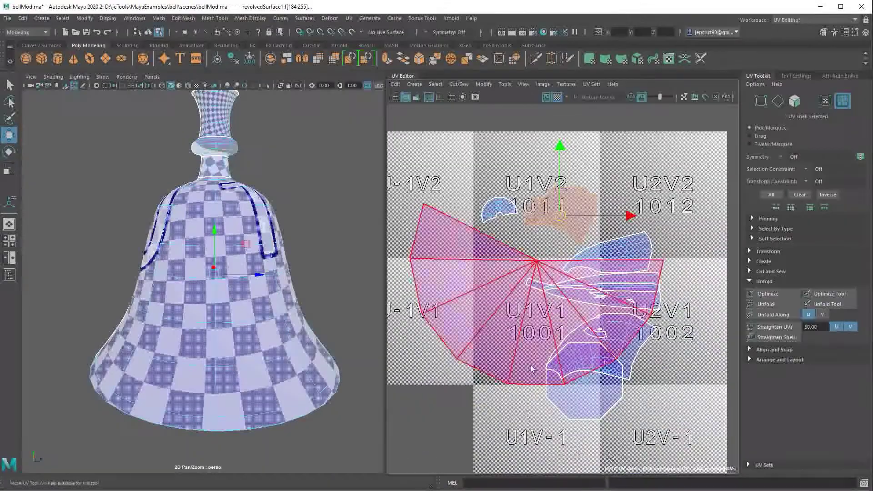
{"action": "middle_click_drag", "start_coordinate": [559, 357], "coordinate": [565, 418], "text": "alt"}
{"action": "right_click_drag", "start_coordinate": [566, 418], "coordinate": [655, 432], "text": "alt"}
{"action": "key", "text": "f"}
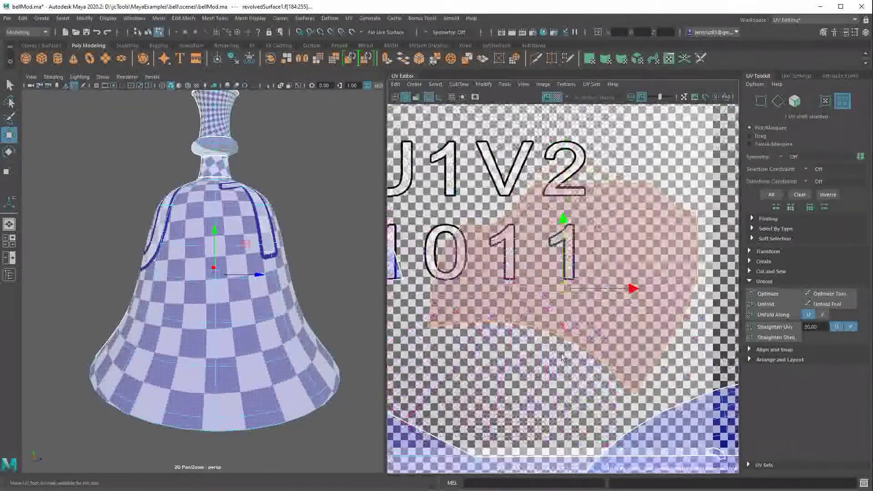
{"action": "right_click_drag", "start_coordinate": [594, 363], "coordinate": [578, 355], "text": "alt"}
{"action": "middle_click_drag", "start_coordinate": [578, 355], "coordinate": [562, 362], "text": "alt"}
{"action": "right_click_drag", "start_coordinate": [583, 325], "coordinate": [634, 327]}
{"action": "middle_click_drag", "start_coordinate": [615, 350], "coordinate": [621, 363], "text": "alt"}
{"action": "right_click_drag", "start_coordinate": [620, 329], "coordinate": [568, 326], "text": "shift"}
{"action": "middle_click_drag", "start_coordinate": [608, 354], "coordinate": [615, 343], "text": "alt"}
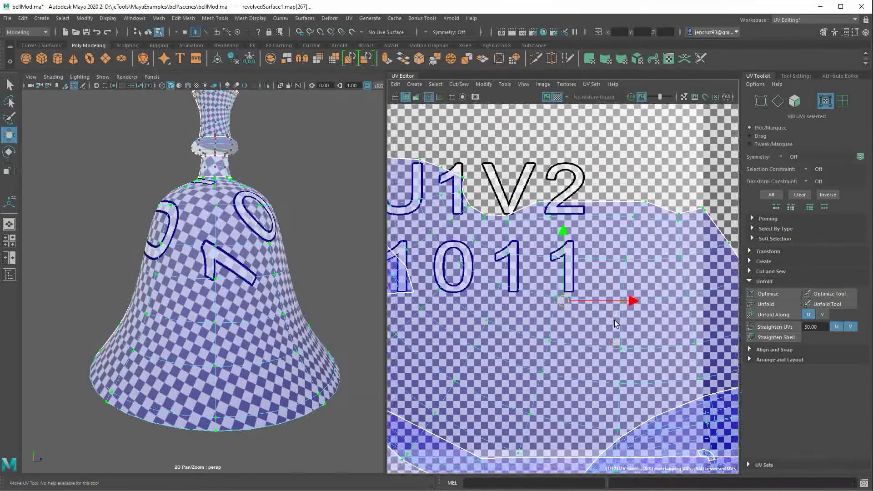
Scale the outer body's unfolded shell down uniformly so its checker squares become larger on the bell.
{"action": "key", "text": "r"}
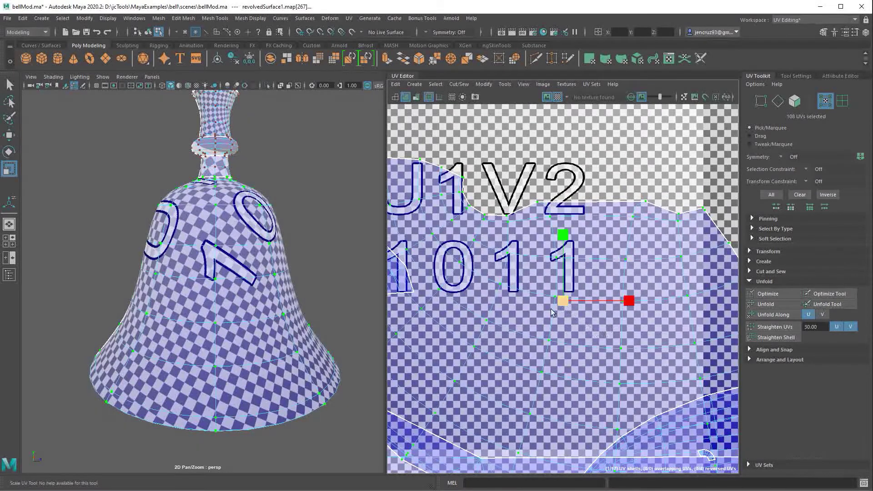
{"action": "middle_click_drag", "start_coordinate": [455, 366], "coordinate": [436, 366]}
{"action": "middle_click_drag", "start_coordinate": [574, 364], "coordinate": [605, 299], "text": "alt"}
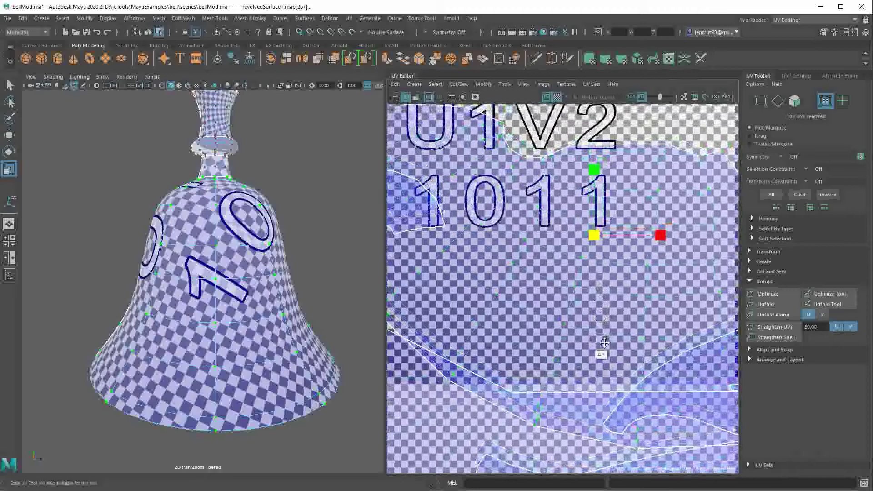
{"action": "right_click_drag", "start_coordinate": [584, 342], "coordinate": [545, 324], "text": "alt"}
{"action": "middle_click_drag", "start_coordinate": [544, 324], "coordinate": [547, 344], "text": "alt"}
{"action": "middle_click_drag", "start_coordinate": [580, 313], "coordinate": [569, 271]}
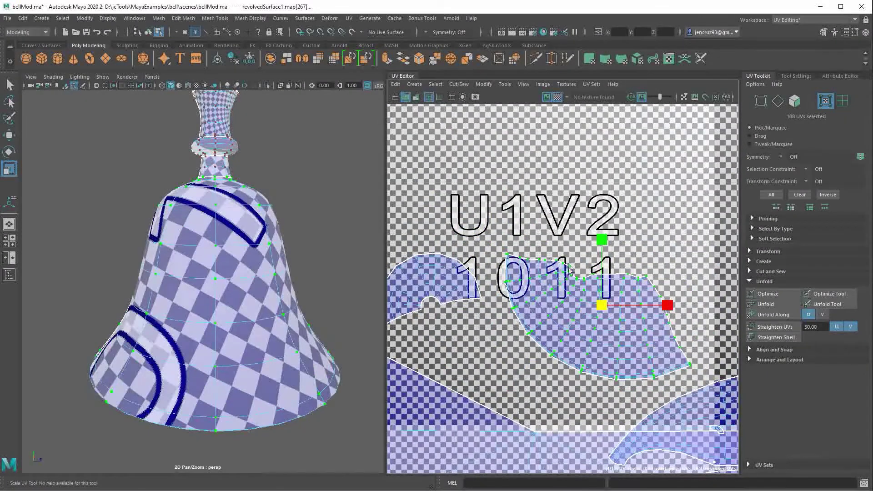
{"action": "key", "text": "w"}
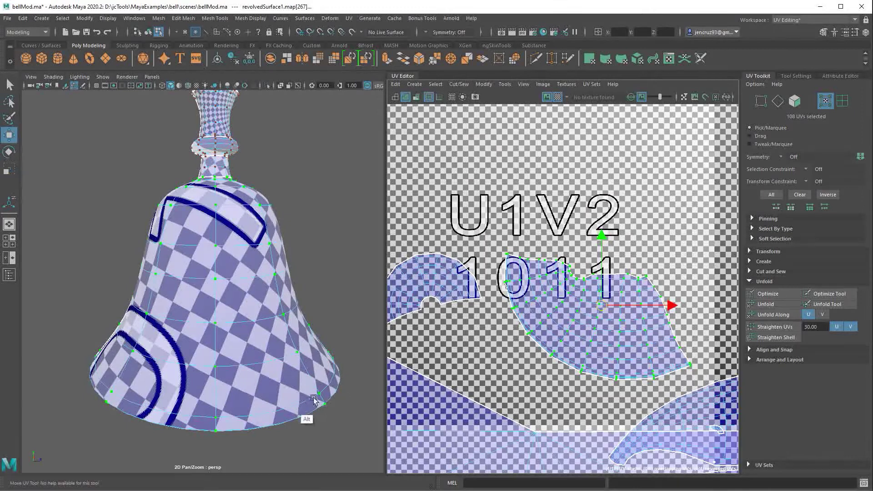
{"action": "left_click_drag", "start_coordinate": [313, 399], "coordinate": [350, 400], "text": "alt"}
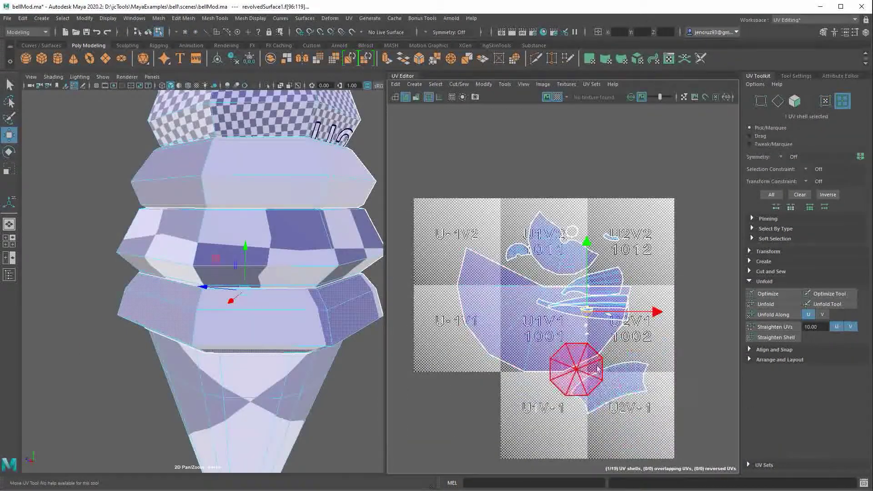
Select all UV shells and arrange them within the U1V1 tile using Layout.
{"action": "left_click_drag", "start_coordinate": [680, 429], "coordinate": [421, 160]}
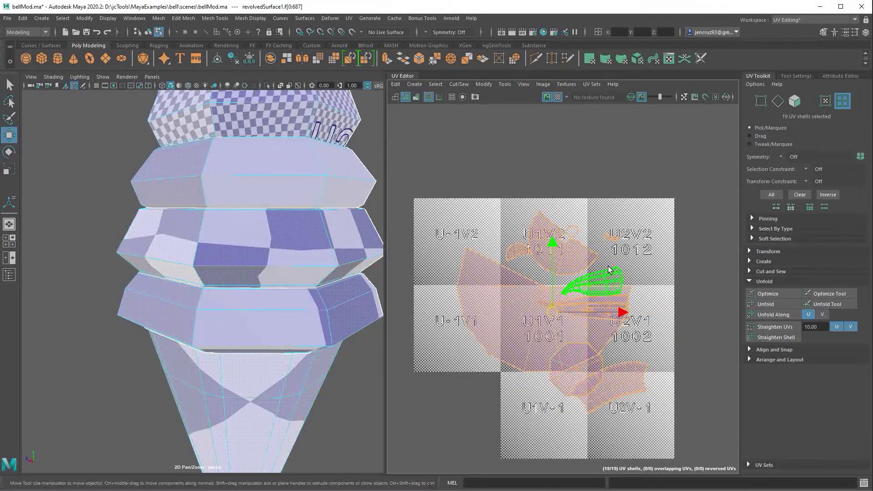
{"action": "left_click", "coordinate": [780, 359]}
{"action": "scroll", "coordinate": [862, 441], "scroll_direction": "down", "scroll_amount": 1}
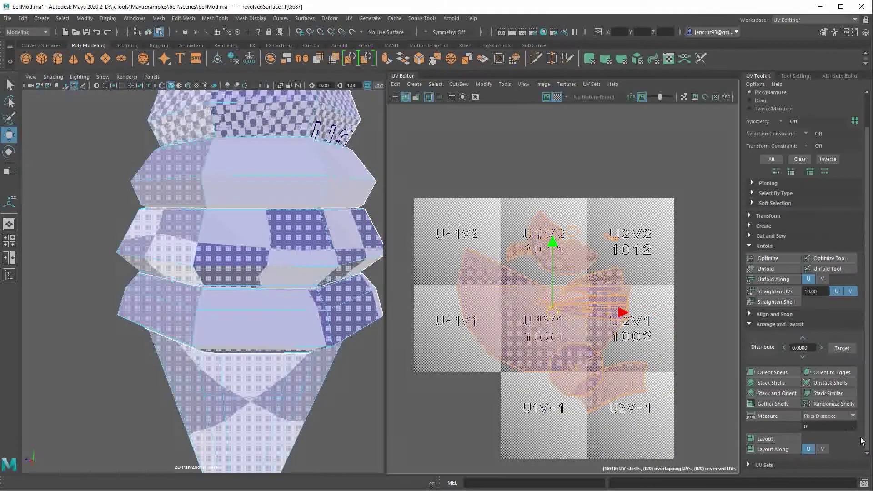
{"action": "left_click", "coordinate": [765, 438]}
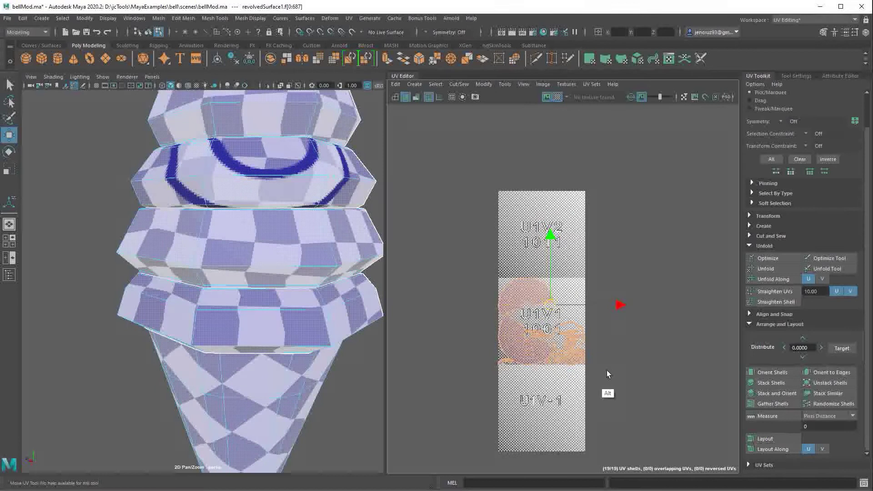
Scale all UV shells down slightly and uniformly about the centre of the U1V1 tile, then clear the selection.
{"action": "key", "text": "r"}
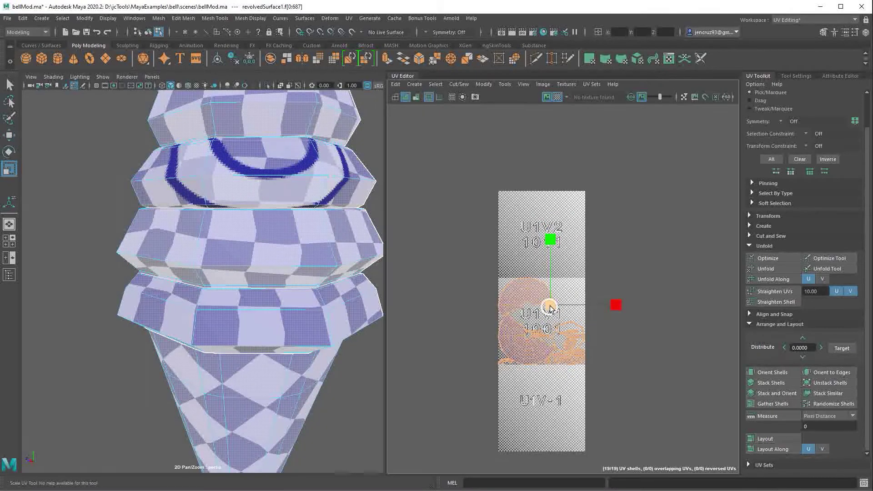
{"action": "right_click", "coordinate": [550, 309]}
{"action": "right_click_drag", "start_coordinate": [547, 312], "coordinate": [548, 314]}
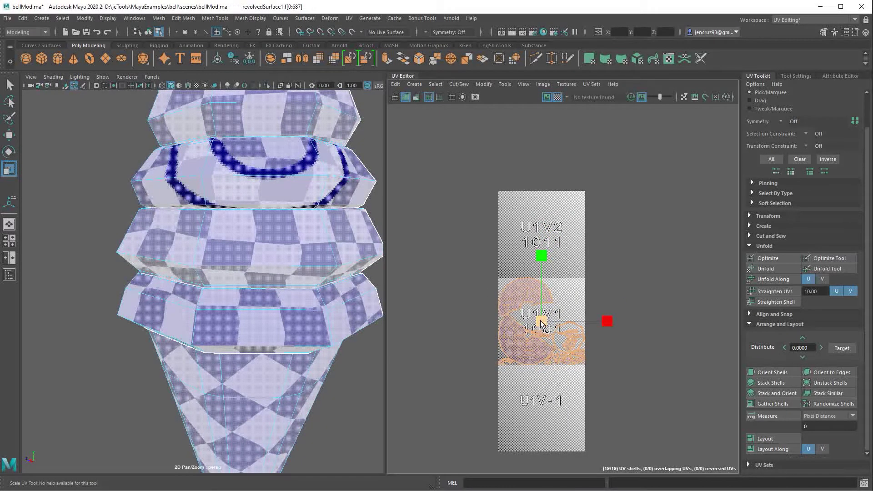
{"action": "left_click_drag", "start_coordinate": [541, 323], "coordinate": [540, 326]}
{"action": "key", "text": "w"}
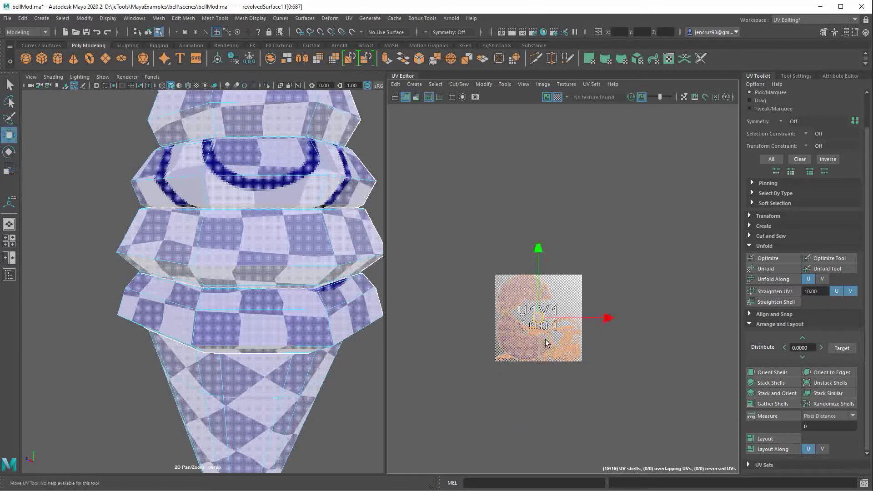
{"action": "key", "text": "f"}
{"action": "left_click", "coordinate": [611, 437]}
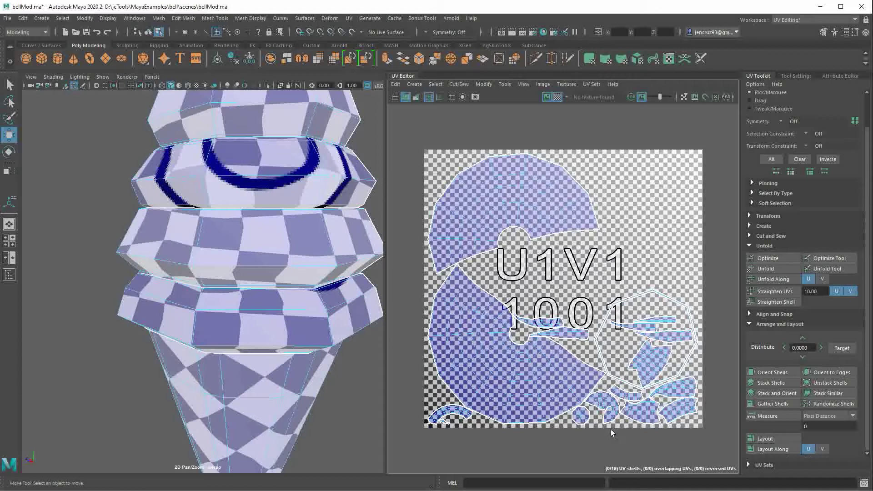
Select the UV shell of the handle's lowest ring, convert the selection to UVs and unfold it.
{"action": "left_click", "coordinate": [567, 337]}
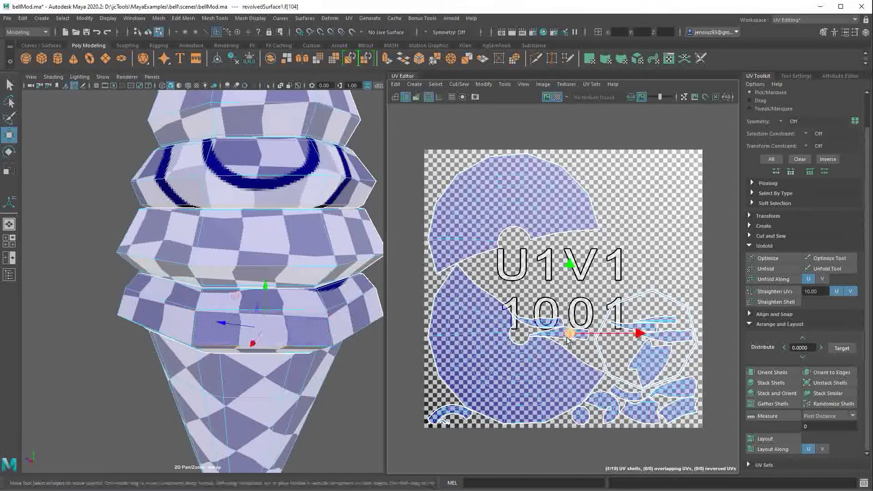
{"action": "right_click_drag", "start_coordinate": [570, 335], "coordinate": [621, 335]}
{"action": "left_click", "coordinate": [573, 336]}
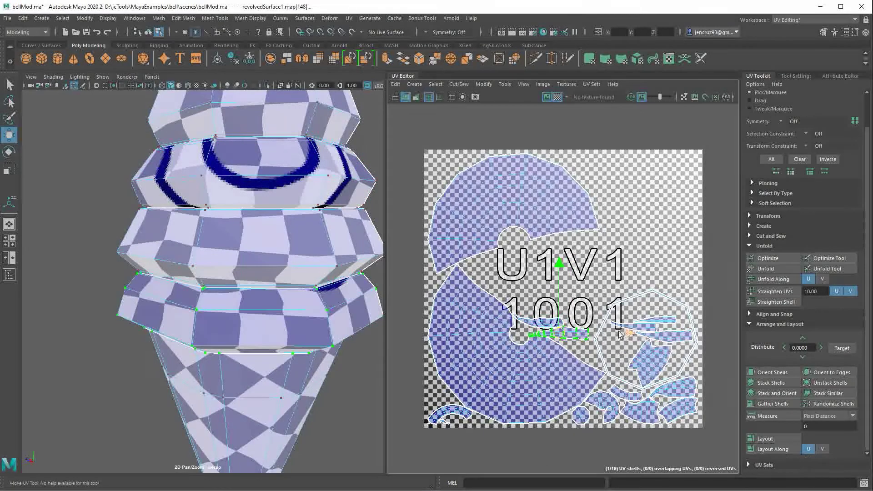
{"action": "left_click", "coordinate": [781, 324]}
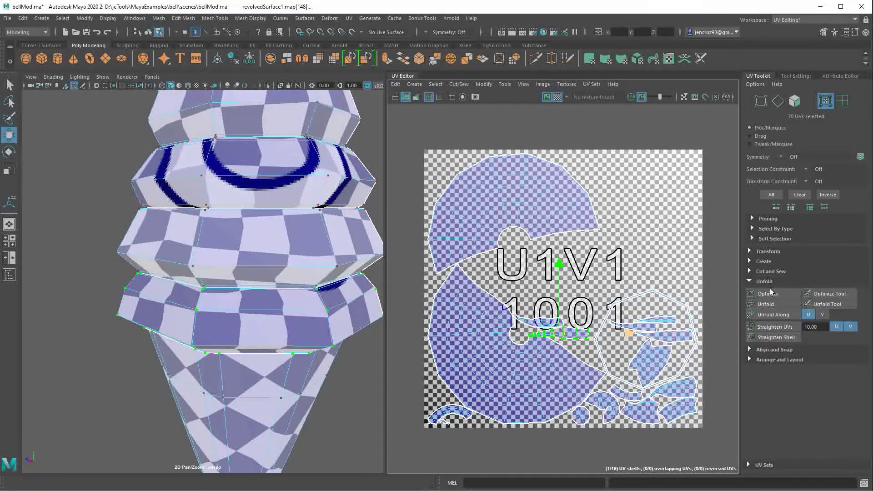
{"action": "left_click", "coordinate": [773, 304]}
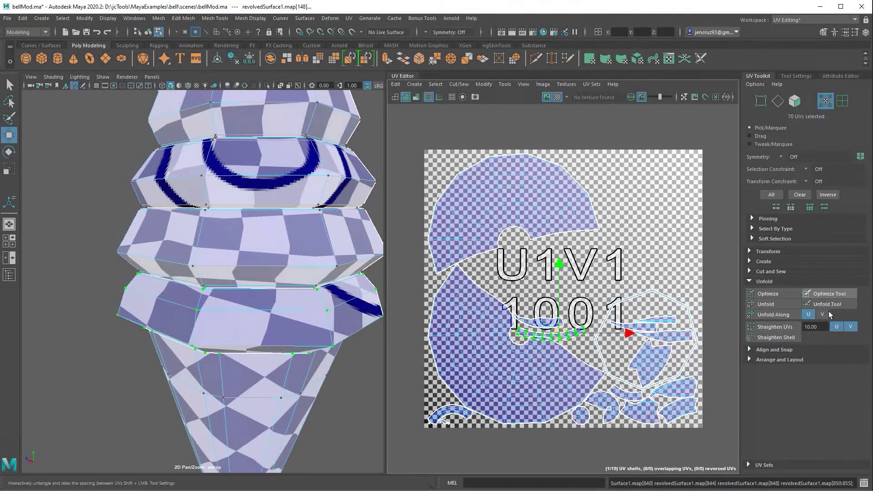
Straighten the lowest ring's UVs with an angle of 30 and move the shell into the empty area above the other shells.
{"action": "left_click", "coordinate": [789, 327]}
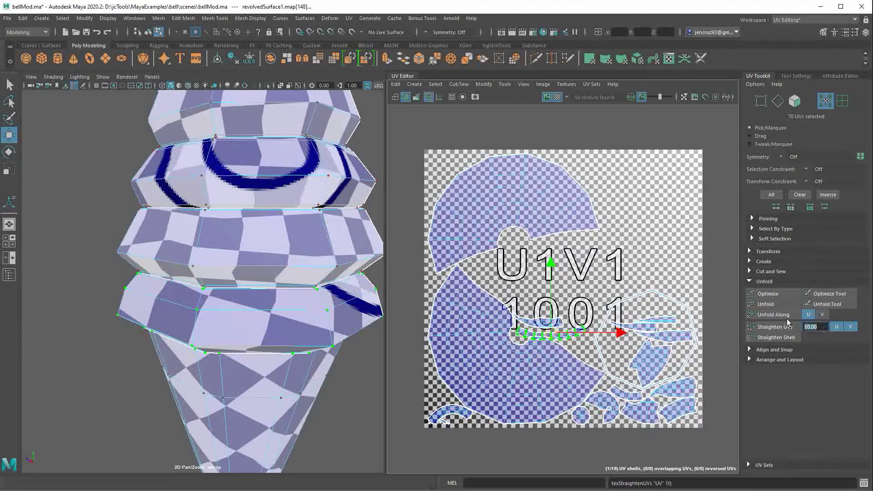
{"action": "left_click", "coordinate": [776, 327]}
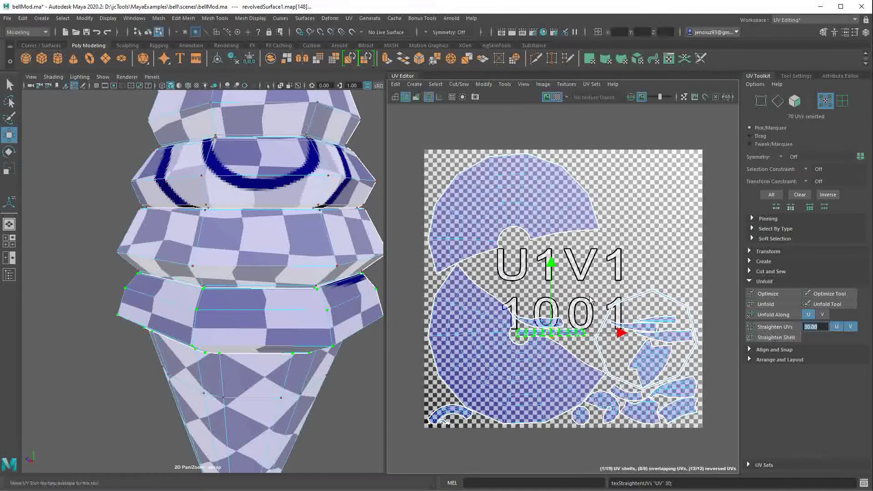
{"action": "left_click_drag", "start_coordinate": [551, 333], "coordinate": [564, 287]}
{"action": "middle_click_drag", "start_coordinate": [596, 313], "coordinate": [586, 335], "text": "alt"}
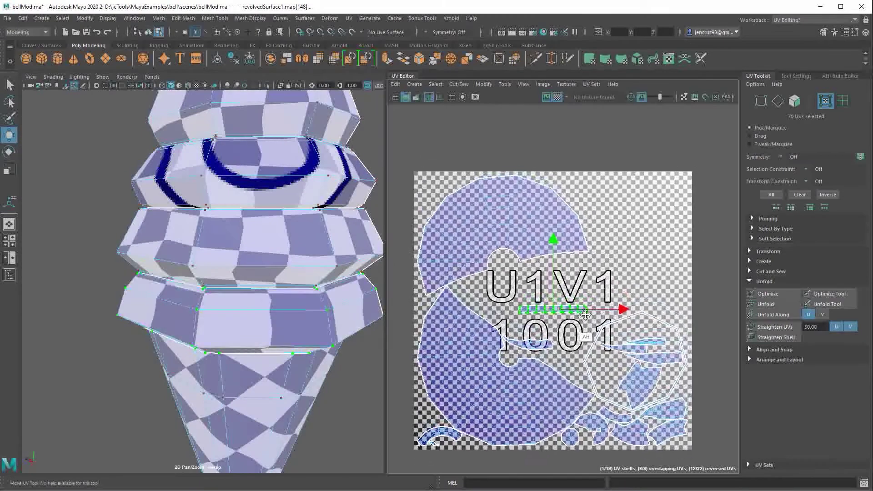
{"action": "right_click_drag", "start_coordinate": [598, 324], "coordinate": [675, 321], "text": "alt"}
{"action": "scroll", "coordinate": [623, 321], "scroll_direction": "up", "scroll_amount": 4}
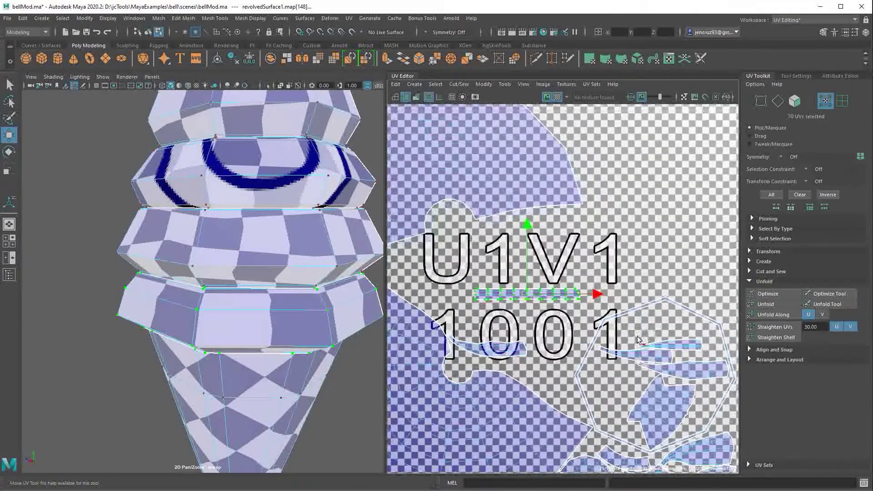
{"action": "left_click", "coordinate": [574, 344]}
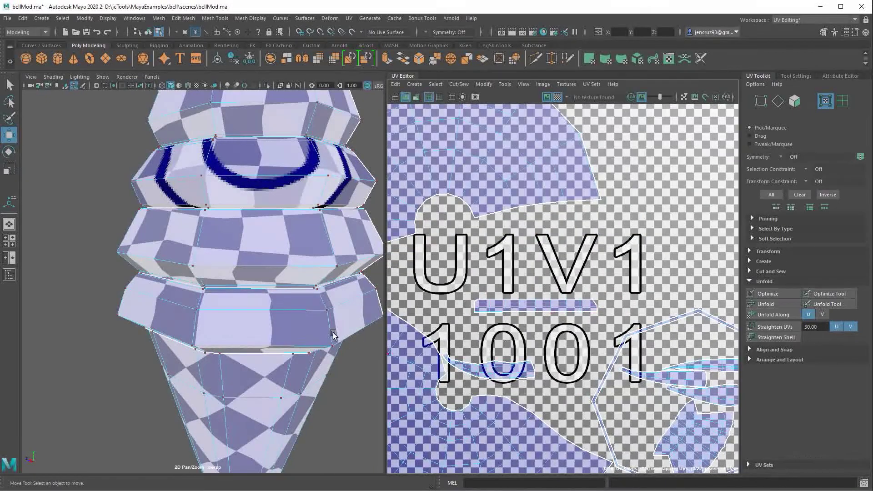
Return to object mode and examine the lowest ring's checker pattern with smooth preview on and off.
{"action": "right_click_drag", "start_coordinate": [337, 299], "coordinate": [347, 323]}
{"action": "key", "text": "3"}
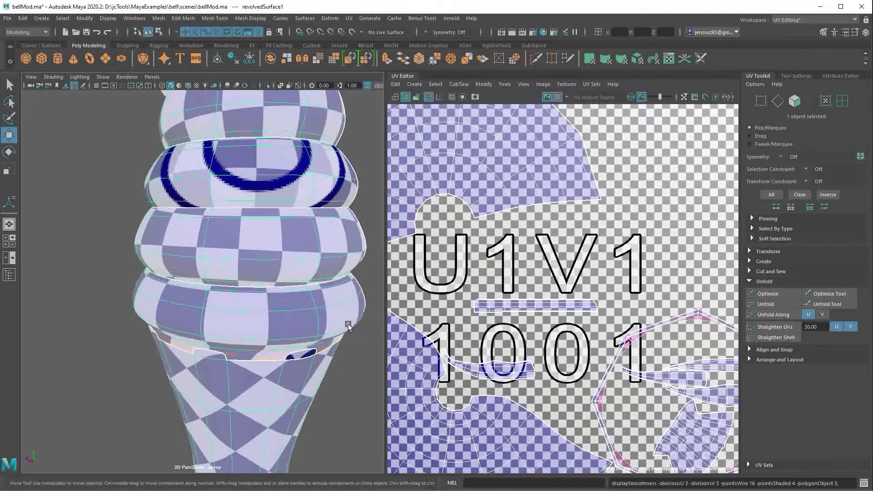
{"action": "key", "text": "1"}
{"action": "mouse_move", "coordinate": [351, 347]}
{"action": "left_mouse_down", "text": "alt"}
{"action": "mouse_move", "coordinate": [370, 302]}
{"action": "mouse_move", "coordinate": [357, 331]}
{"action": "left_mouse_up", "text": "alt"}
{"action": "key", "text": "3"}
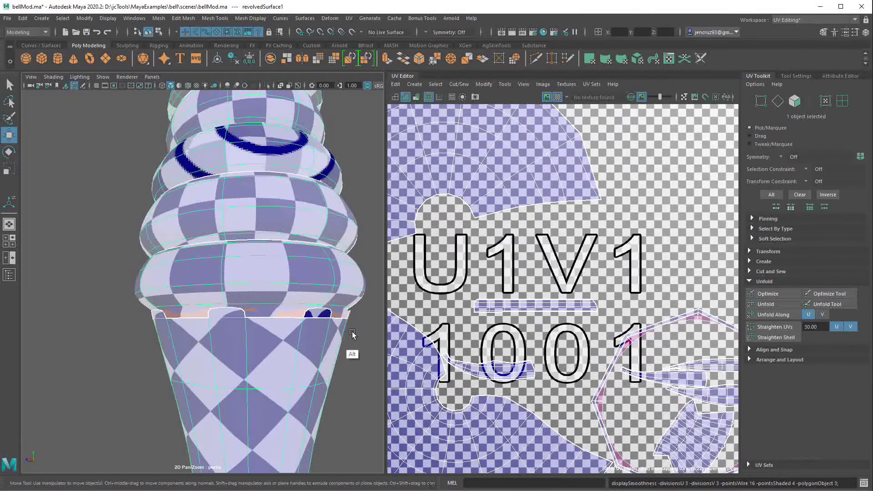
{"action": "left_click_drag", "start_coordinate": [352, 335], "coordinate": [347, 367], "text": "alt"}
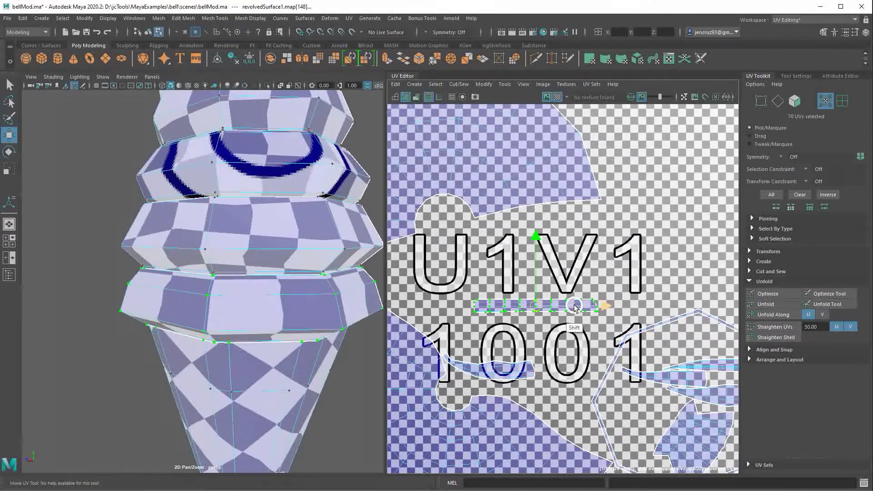
Unfold the lowest ring's UV shell again, check it in smooth preview, and straighten its UVs with an angle of 30.
{"action": "left_click", "coordinate": [767, 304]}
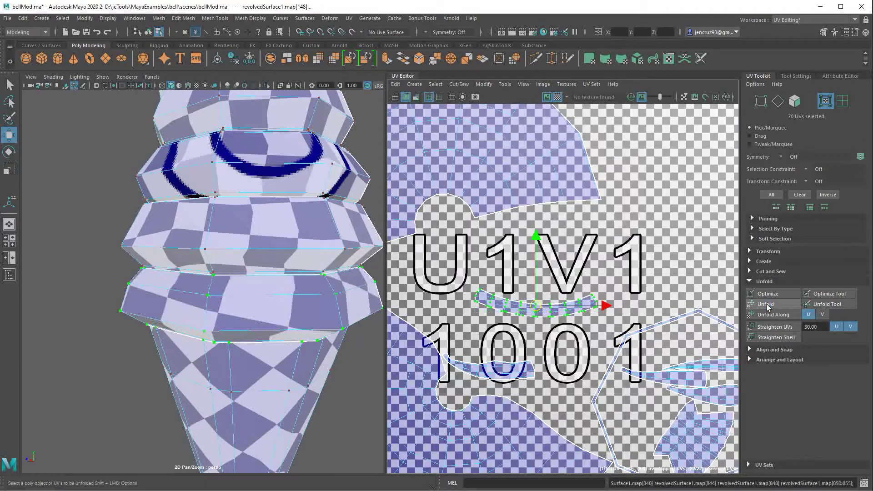
{"action": "key", "text": "3"}
{"action": "mouse_move", "coordinate": [330, 392]}
{"action": "left_mouse_down", "text": "alt"}
{"action": "mouse_move", "coordinate": [327, 405]}
{"action": "mouse_move", "coordinate": [328, 395]}
{"action": "mouse_move", "coordinate": [340, 400]}
{"action": "mouse_move", "coordinate": [339, 382]}
{"action": "left_mouse_up", "text": "alt"}
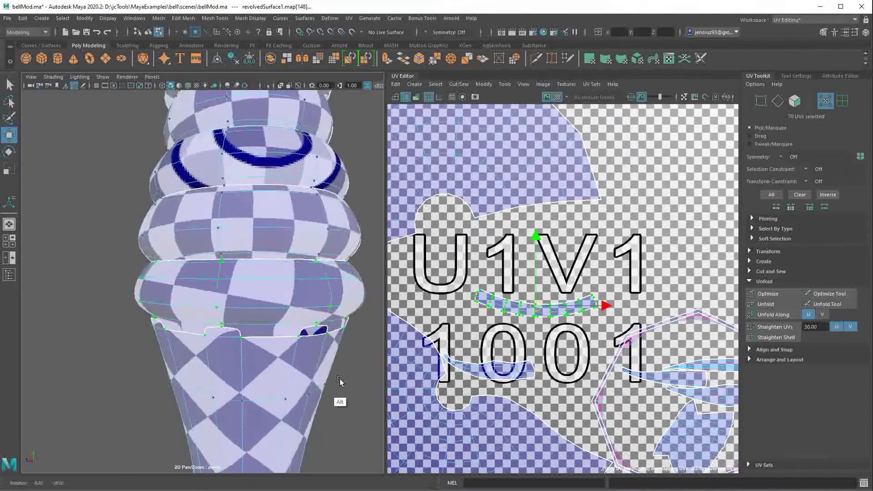
{"action": "key", "text": "1"}
{"action": "key", "text": "3"}
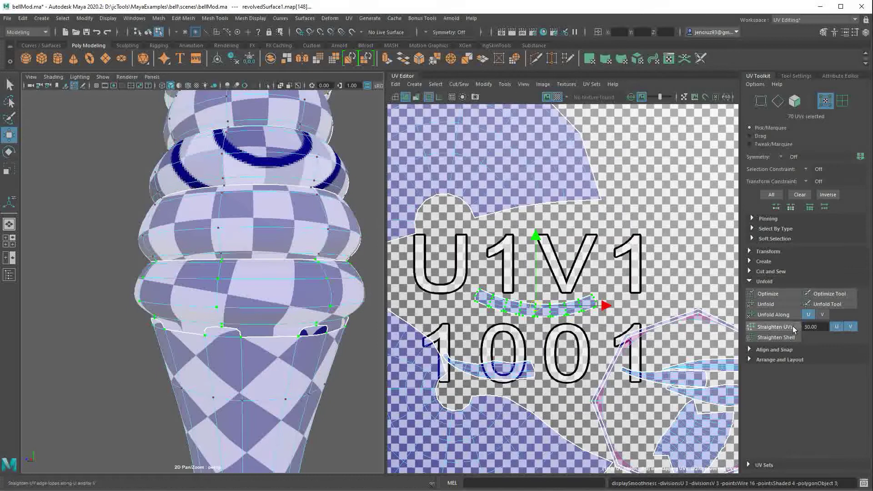
{"action": "left_click", "coordinate": [792, 327]}
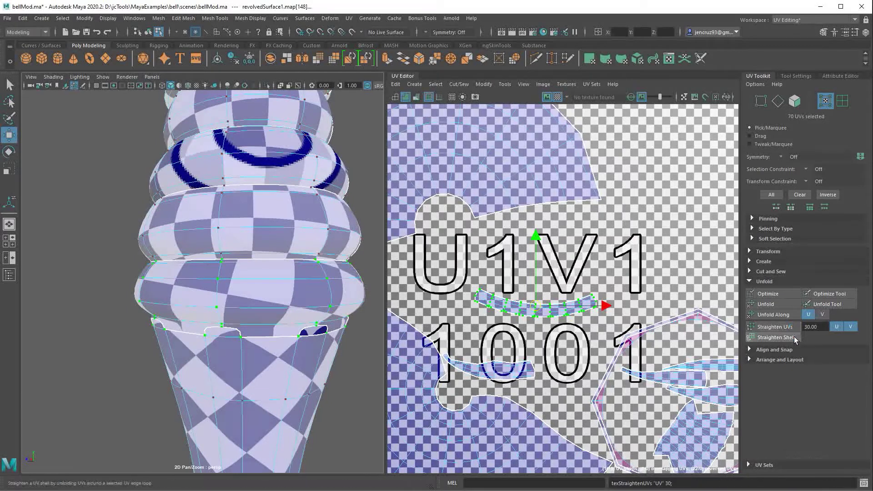
{"action": "left_click_drag", "start_coordinate": [341, 410], "coordinate": [337, 390], "text": "alt"}
Select the UV shell of the second ring from the bottom of the handle and move it above the straightened shell.
{"action": "right_click", "coordinate": [273, 246]}
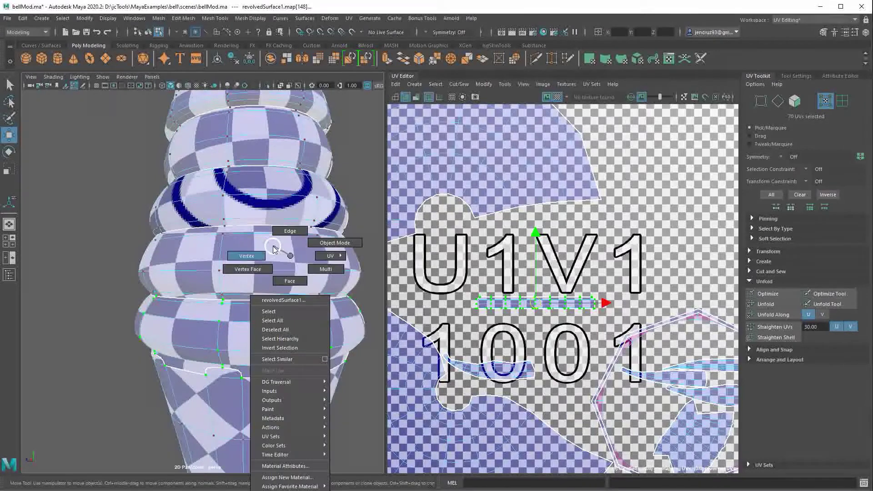
{"action": "left_click", "coordinate": [325, 252]}
{"action": "left_click", "coordinate": [312, 273]}
{"action": "left_click_drag", "start_coordinate": [714, 391], "coordinate": [534, 263]}
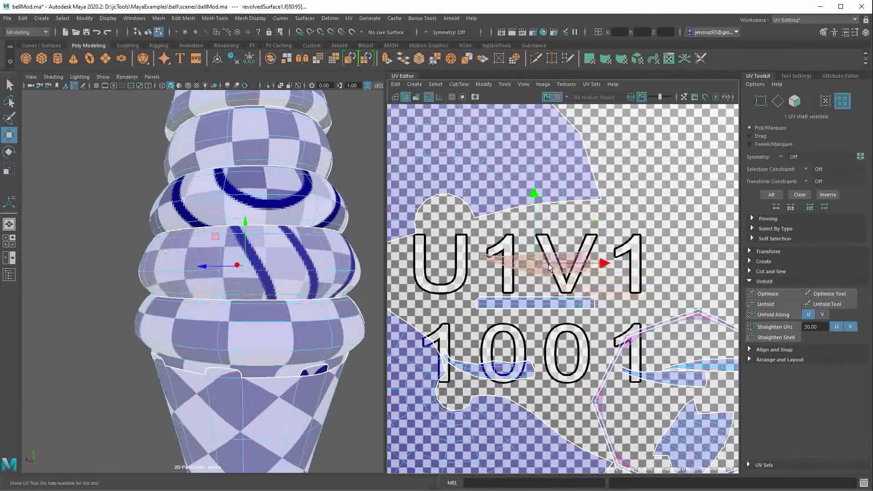
Convert the second ring's shell selection to UVs, unfold it and straighten its UVs with an angle of 30.
{"action": "right_click_drag", "start_coordinate": [560, 266], "coordinate": [609, 266]}
{"action": "left_click", "coordinate": [772, 305]}
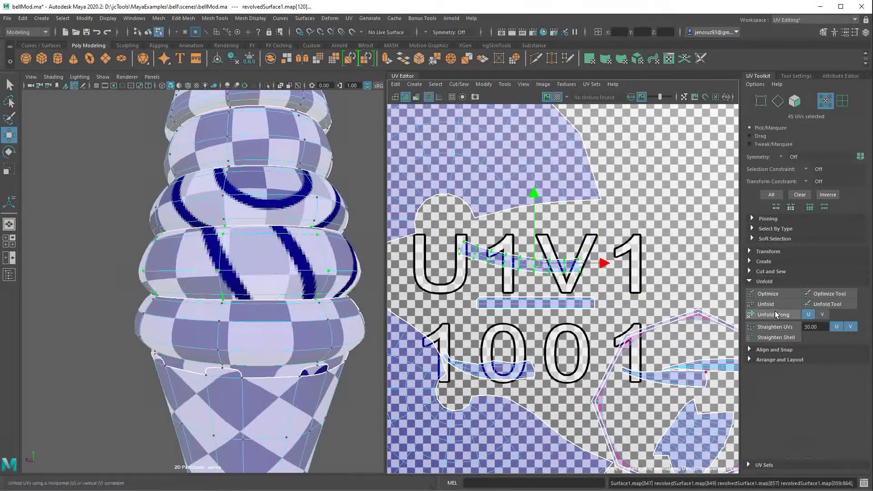
{"action": "left_click", "coordinate": [781, 326]}
{"action": "middle_click_drag", "start_coordinate": [602, 324], "coordinate": [605, 343], "text": "alt"}
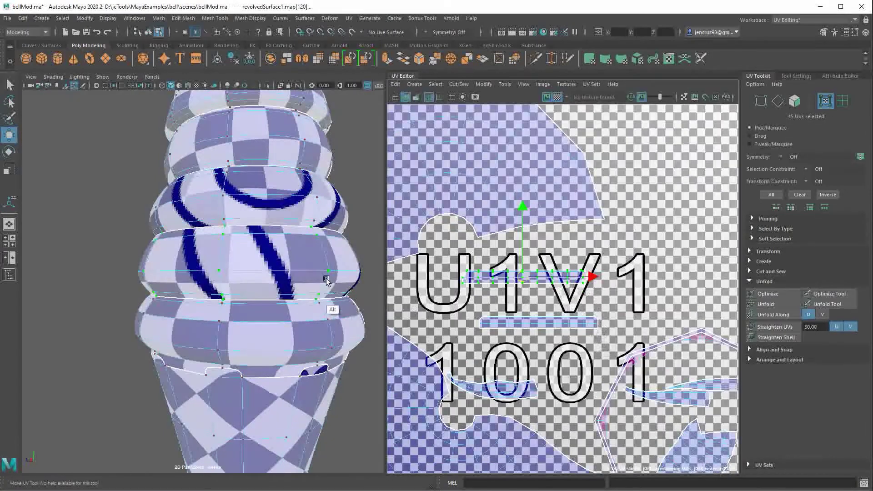
Select the UVs of the third ring's shell, unfold them and straighten them with an angle of 45.
{"action": "mouse_move", "coordinate": [318, 347]}
{"action": "left_mouse_down", "text": "alt"}
{"action": "mouse_move", "coordinate": [318, 363]}
{"action": "mouse_move", "coordinate": [314, 352]}
{"action": "left_mouse_up", "text": "alt"}
{"action": "right_click_drag", "start_coordinate": [302, 303], "coordinate": [359, 305]}
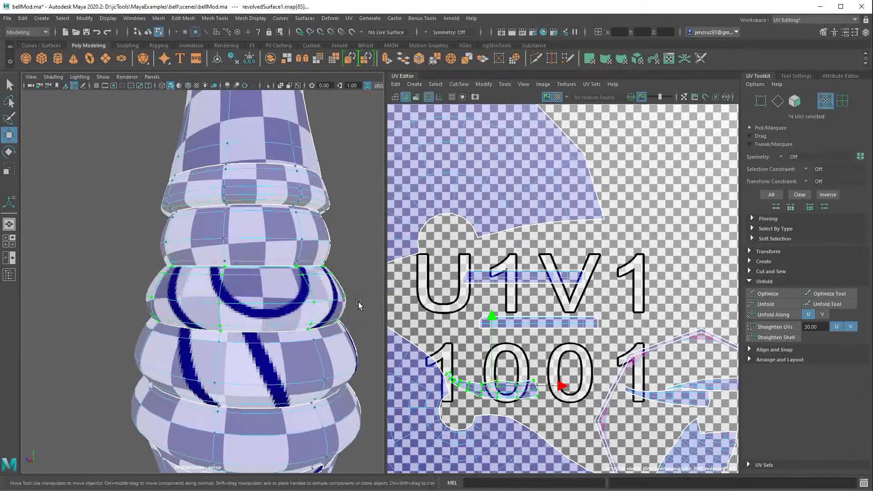
{"action": "middle_click_drag", "start_coordinate": [544, 449], "coordinate": [538, 433], "text": "alt"}
{"action": "left_click", "coordinate": [779, 306]}
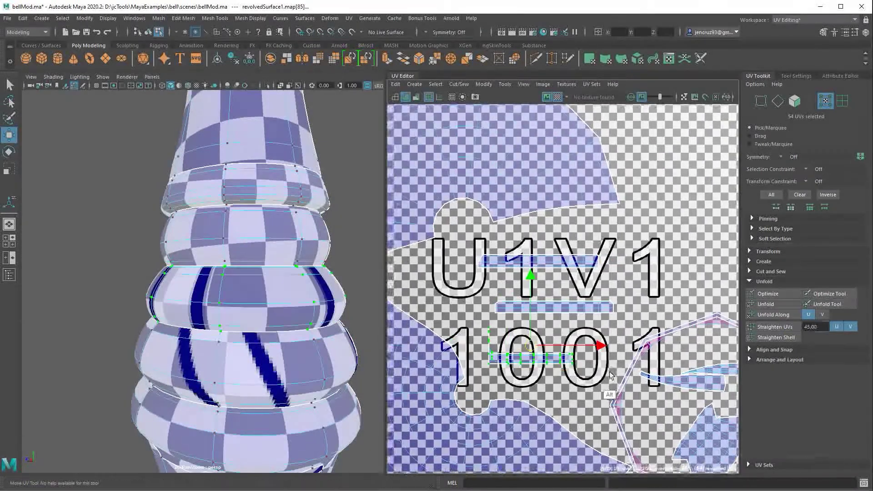
{"action": "right_click_drag", "start_coordinate": [610, 372], "coordinate": [615, 372], "text": "alt"}
Select the distorted UVs at the left end of the third ring's shell and shift them horizontally closer to the shell.
{"action": "left_click_drag", "start_coordinate": [476, 318], "coordinate": [500, 346]}
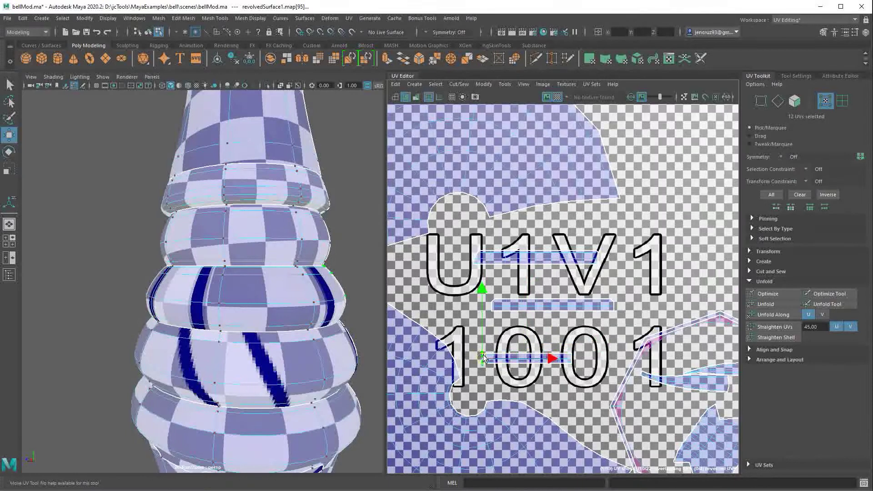
{"action": "key", "text": "f"}
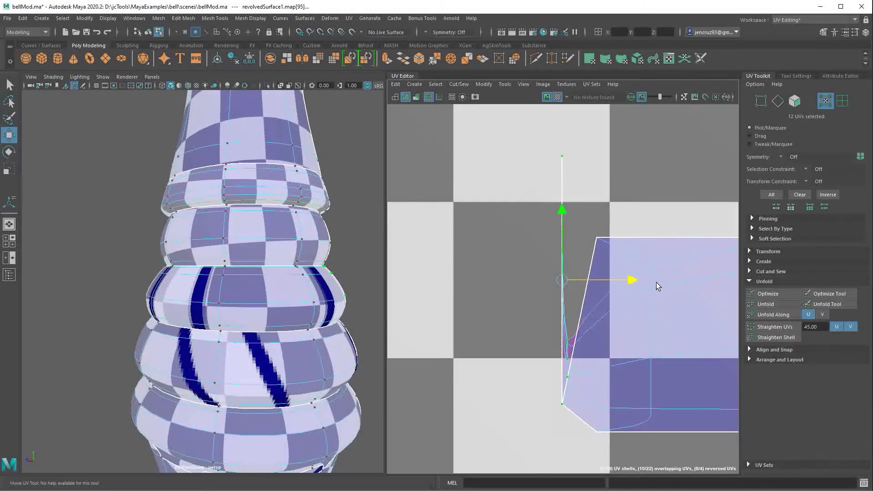
{"action": "left_click_drag", "start_coordinate": [633, 280], "coordinate": [667, 282]}
{"action": "left_click_drag", "start_coordinate": [662, 285], "coordinate": [634, 286]}
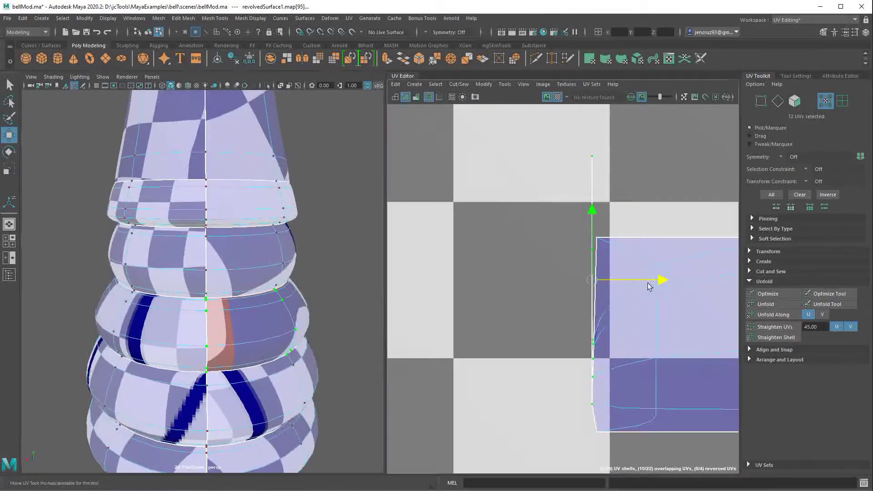
Reposition the misplaced UVs at the left end of the third ring's shell one by one.
{"action": "left_click", "coordinate": [577, 404]}
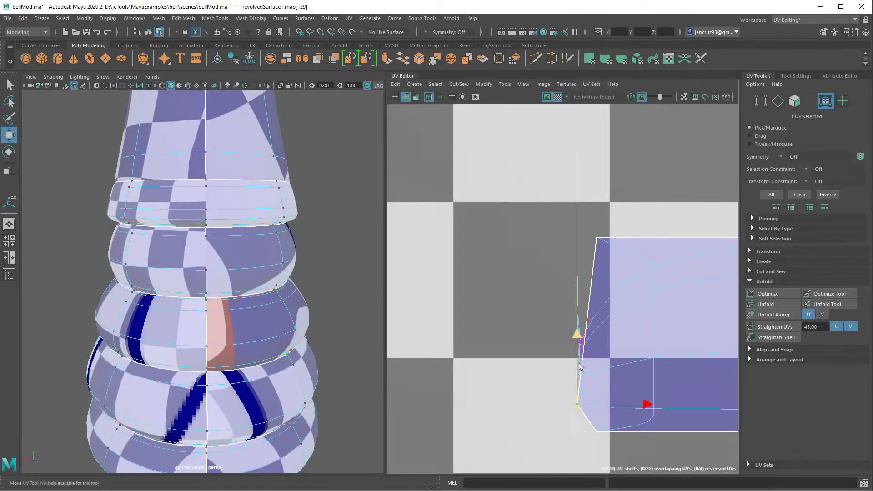
{"action": "left_click_drag", "start_coordinate": [579, 367], "coordinate": [580, 392]}
{"action": "left_click", "coordinate": [577, 156]}
{"action": "left_click_drag", "start_coordinate": [577, 156], "coordinate": [546, 379]}
{"action": "left_click", "coordinate": [577, 405]}
{"action": "left_click_drag", "start_coordinate": [577, 404], "coordinate": [594, 275]}
{"action": "left_click", "coordinate": [578, 233]}
{"action": "left_click_drag", "start_coordinate": [577, 234], "coordinate": [558, 418]}
Select all UVs at the left end of the third ring's shell, unfold them and straighten them with an angle of 45.
{"action": "left_click_drag", "start_coordinate": [518, 210], "coordinate": [601, 443]}
{"action": "left_click", "coordinate": [772, 301]}
{"action": "left_click", "coordinate": [775, 326]}
Stretch the shell's left-end UVs vertically and move them down to match the height of the rest of the shell.
{"action": "key", "text": "r"}
{"action": "left_click_drag", "start_coordinate": [503, 241], "coordinate": [505, 215]}
{"action": "key", "text": "w"}
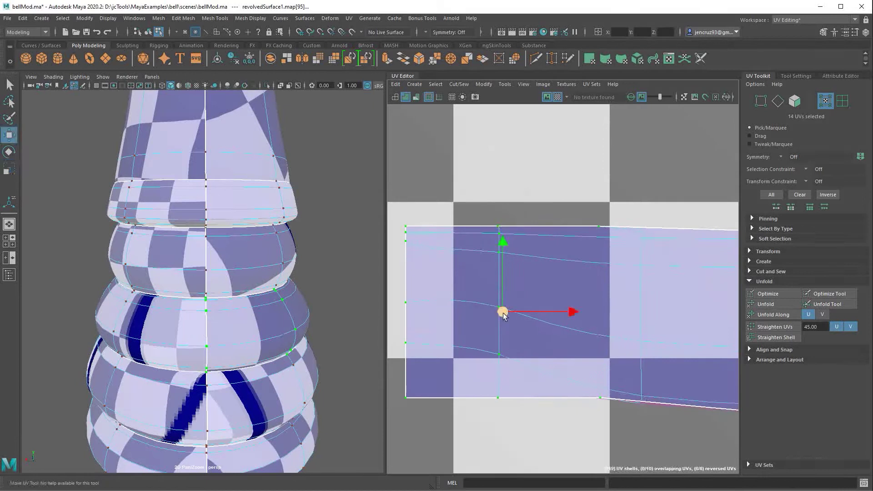
{"action": "left_click_drag", "start_coordinate": [503, 314], "coordinate": [506, 333]}
{"action": "key", "text": "r"}
{"action": "left_click_drag", "start_coordinate": [506, 266], "coordinate": [506, 261]}
Turn off smooth preview and move the interior left-end UV pairs vertically to line up with the shell's horizontal edge rows.
{"action": "key", "text": "1"}
{"action": "middle_click_drag", "start_coordinate": [652, 401], "coordinate": [643, 409], "text": "alt"}
{"action": "middle_click_drag", "start_coordinate": [630, 346], "coordinate": [620, 325]}
{"action": "key", "text": "w"}
{"action": "right_click_drag", "start_coordinate": [618, 344], "coordinate": [546, 414], "text": "alt"}
{"action": "key", "text": "q"}
{"action": "mouse_move", "coordinate": [455, 276]}
{"action": "left_mouse_down"}
{"action": "mouse_move", "coordinate": [520, 291]}
{"action": "mouse_move", "coordinate": [564, 288]}
{"action": "mouse_move", "coordinate": [457, 292]}
{"action": "left_mouse_up"}
{"action": "key", "text": "w"}
{"action": "left_click_drag", "start_coordinate": [497, 226], "coordinate": [499, 232]}
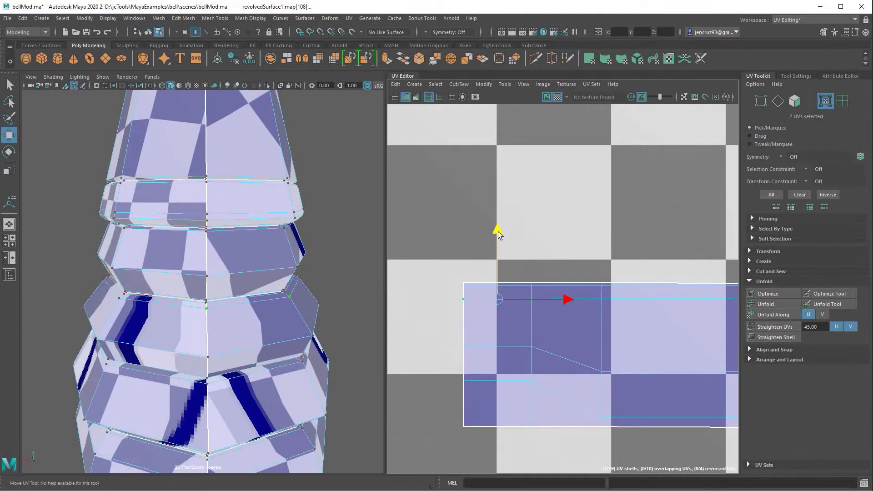
{"action": "left_click_drag", "start_coordinate": [548, 357], "coordinate": [457, 340]}
{"action": "mouse_move", "coordinate": [500, 308]}
{"action": "left_mouse_down"}
{"action": "mouse_move", "coordinate": [500, 351]}
{"action": "mouse_move", "coordinate": [496, 301]}
{"action": "left_mouse_up"}
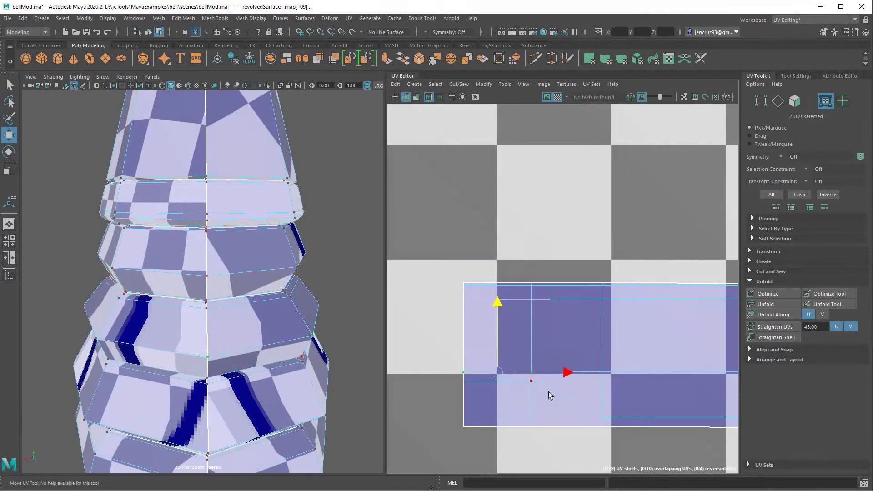
Move the left border UVs of the third ring's shell vertically to line up with its horizontal edge rows.
{"action": "left_click_drag", "start_coordinate": [314, 436], "coordinate": [312, 414], "text": "alt"}
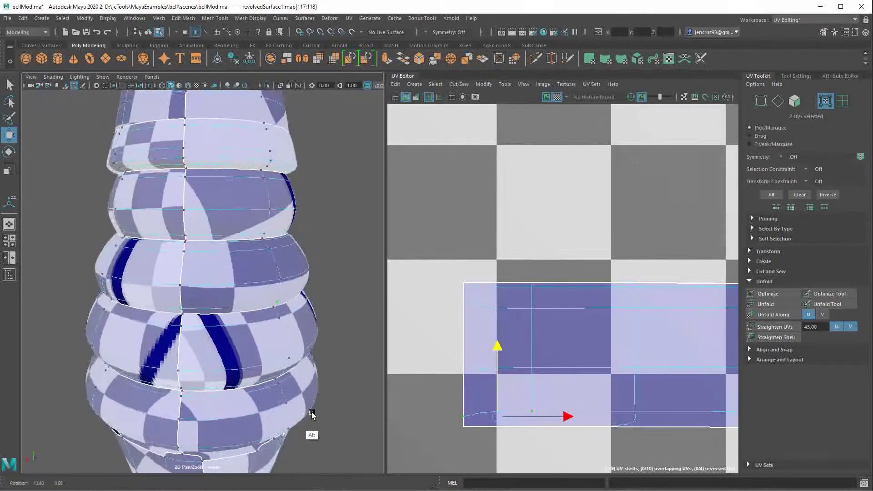
{"action": "left_click_drag", "start_coordinate": [448, 402], "coordinate": [474, 426]}
{"action": "left_click_drag", "start_coordinate": [464, 344], "coordinate": [465, 336]}
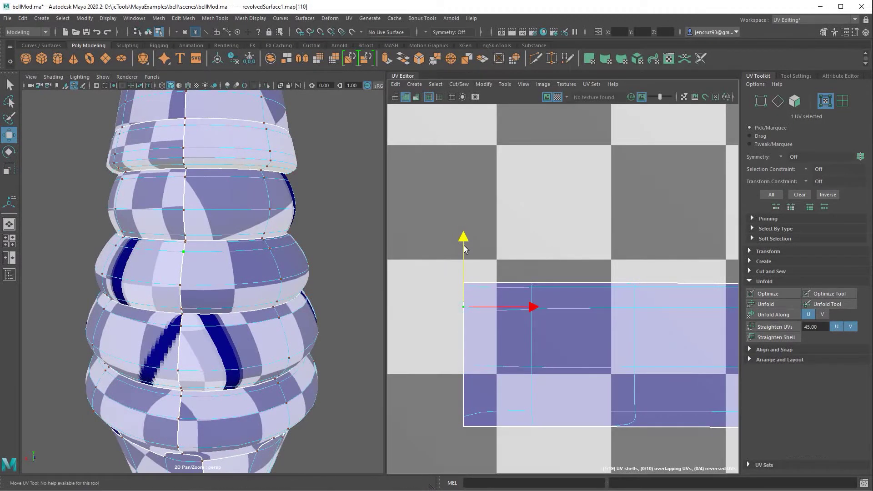
Straighten all UVs of the second ring's shell with an angle of 45 and move it below the topmost ring's curved shell.
{"action": "middle_click_drag", "start_coordinate": [417, 393], "coordinate": [298, 353], "text": "alt"}
{"action": "middle_click_drag", "start_coordinate": [211, 183], "coordinate": [253, 261], "text": "alt"}
{"action": "right_click_drag", "start_coordinate": [253, 261], "coordinate": [293, 302]}
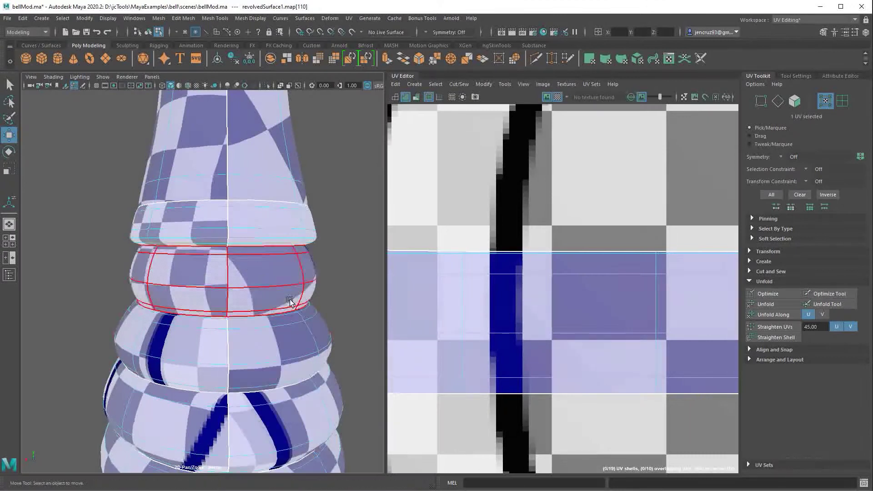
{"action": "left_click", "coordinate": [293, 302]}
{"action": "key", "text": "f"}
{"action": "left_click", "coordinate": [774, 327]}
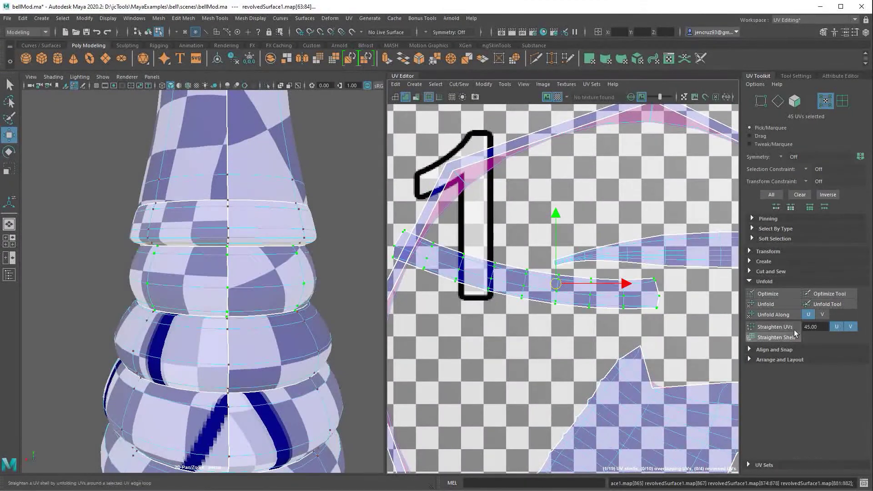
{"action": "middle_click_drag", "start_coordinate": [546, 269], "coordinate": [586, 287], "text": "alt"}
{"action": "left_click_drag", "start_coordinate": [565, 289], "coordinate": [608, 339]}
Select all UVs of the topmost ring's curved shell, unfold them and straighten them with an angle of 45.
{"action": "middle_click_drag", "start_coordinate": [655, 282], "coordinate": [596, 293], "text": "alt"}
{"action": "left_click", "coordinate": [633, 289]}
{"action": "key", "text": "1"}
{"action": "left_click_drag", "start_coordinate": [301, 395], "coordinate": [364, 426], "text": "alt"}
{"action": "key", "text": "3"}
{"action": "right_click_drag", "start_coordinate": [673, 259], "coordinate": [739, 289]}
{"action": "left_click", "coordinate": [703, 289]}
{"action": "left_click", "coordinate": [756, 304]}
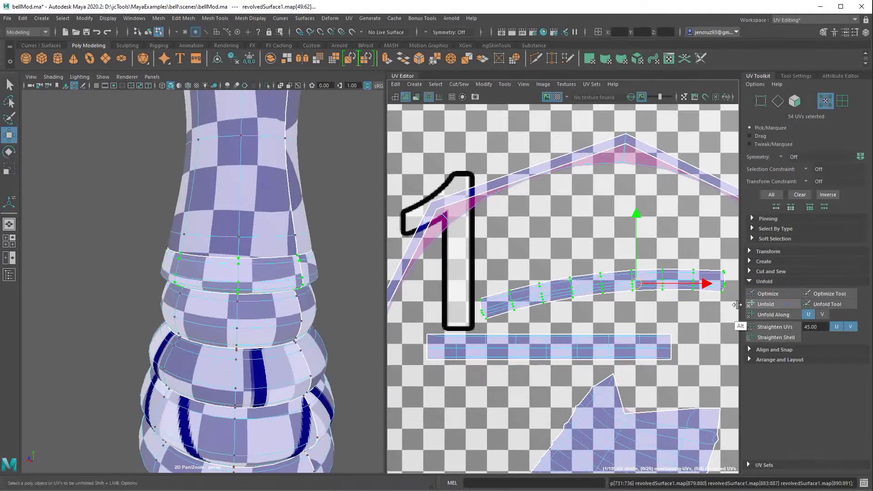
{"action": "left_click", "coordinate": [754, 327]}
Shift the shell of the wide ring below the handle's dome tip slightly right and straighten its UVs with an angle of 30.
{"action": "right_click_drag", "start_coordinate": [600, 296], "coordinate": [616, 357], "text": "alt"}
{"action": "middle_click_drag", "start_coordinate": [616, 357], "coordinate": [541, 173], "text": "alt"}
{"action": "left_click_drag", "start_coordinate": [352, 372], "coordinate": [318, 372], "text": "alt"}
{"action": "key", "text": "1"}
{"action": "double_click", "coordinate": [590, 321]}
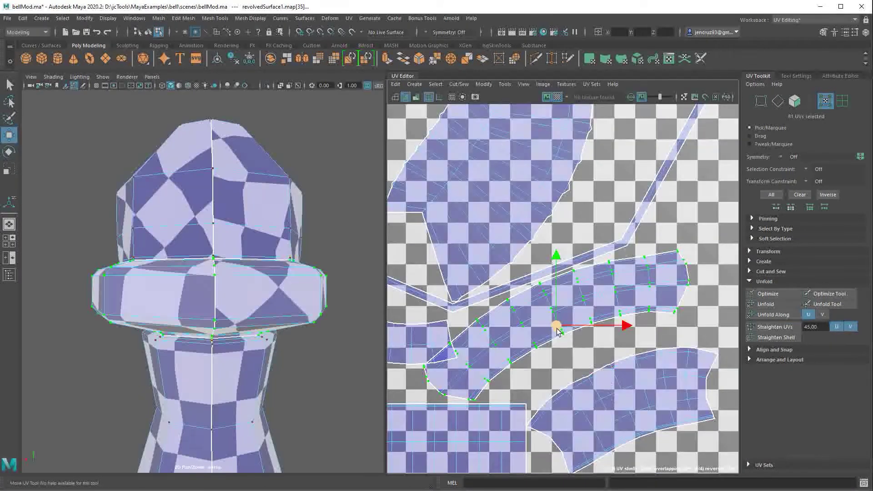
{"action": "left_click_drag", "start_coordinate": [558, 328], "coordinate": [585, 328]}
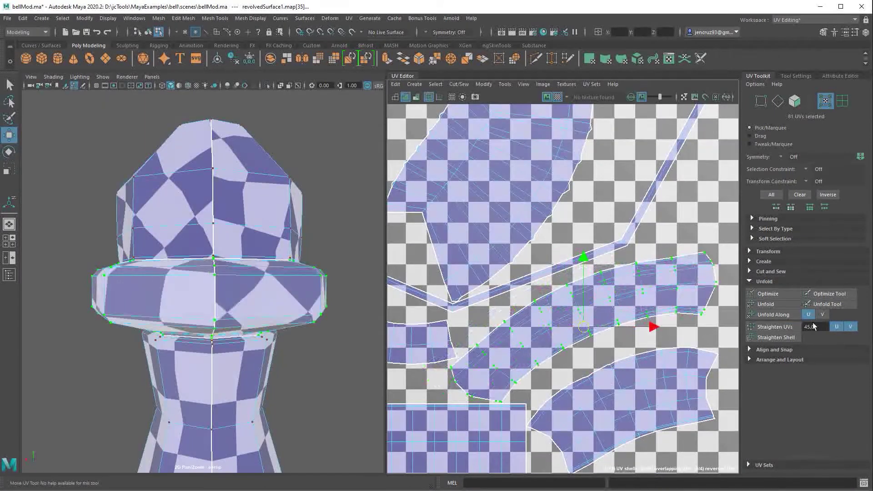
{"action": "left_click", "coordinate": [785, 327]}
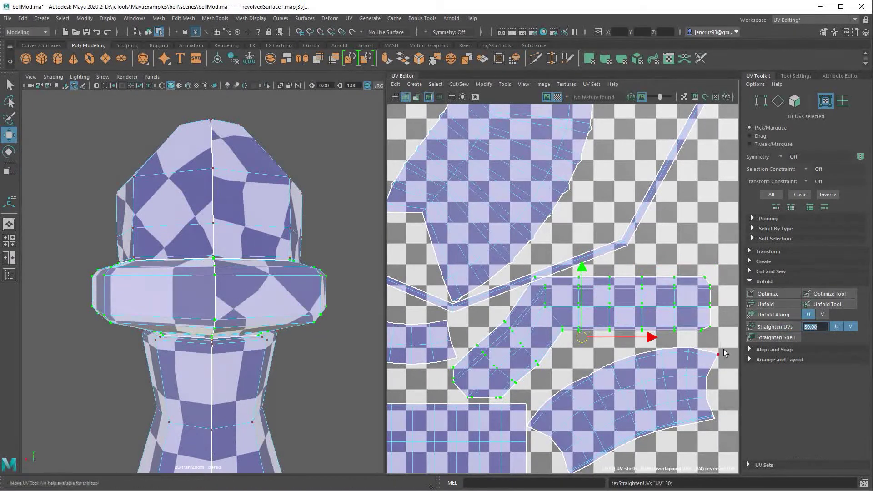
{"action": "middle_click_drag", "start_coordinate": [710, 359], "coordinate": [699, 375], "text": "alt"}
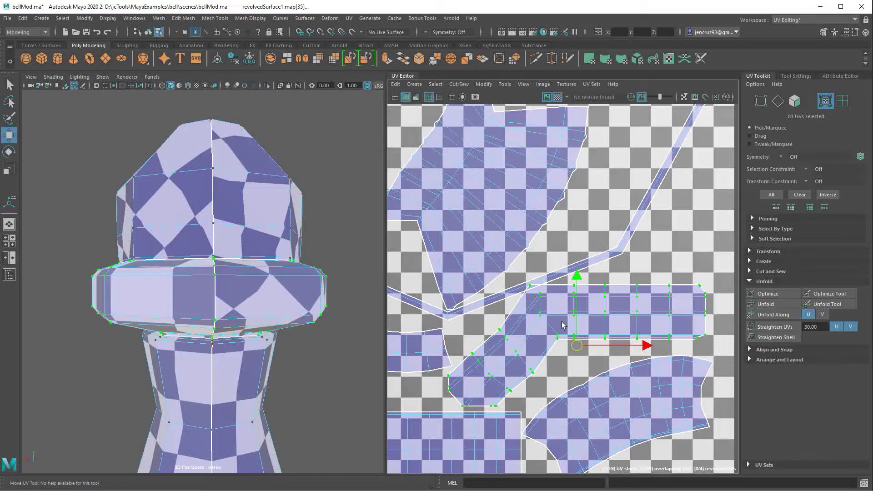
Cut the wide ring's shell along the edge loop at its bend and select all UVs of the slanted piece.
{"action": "right_click_drag", "start_coordinate": [562, 324], "coordinate": [552, 319]}
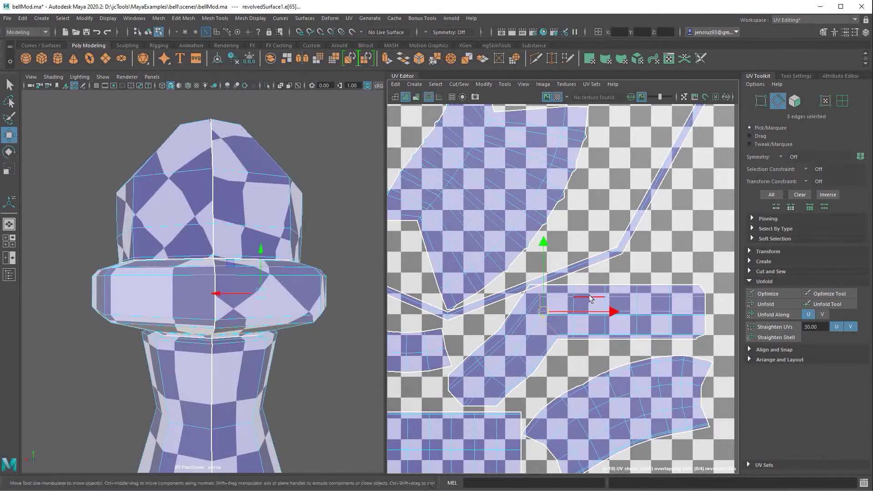
{"action": "left_click", "coordinate": [459, 84]}
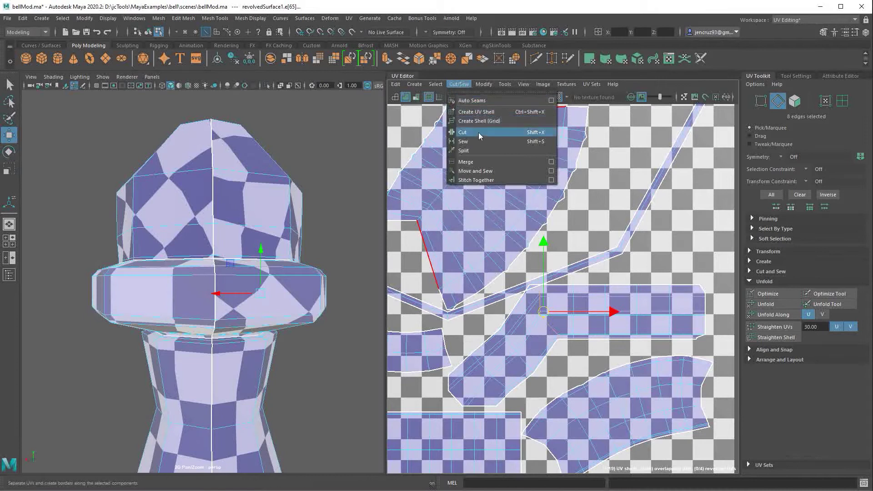
{"action": "left_click", "coordinate": [481, 134]}
{"action": "right_click_drag", "start_coordinate": [519, 314], "coordinate": [571, 349], "text": "ctrl"}
{"action": "right_click", "coordinate": [527, 347], "text": "ctrl"}
{"action": "middle_click_drag", "start_coordinate": [573, 349], "coordinate": [590, 347], "text": "alt"}
{"action": "key", "text": "F12"}
{"action": "left_click", "coordinate": [574, 337]}
{"action": "right_click", "coordinate": [556, 338]}
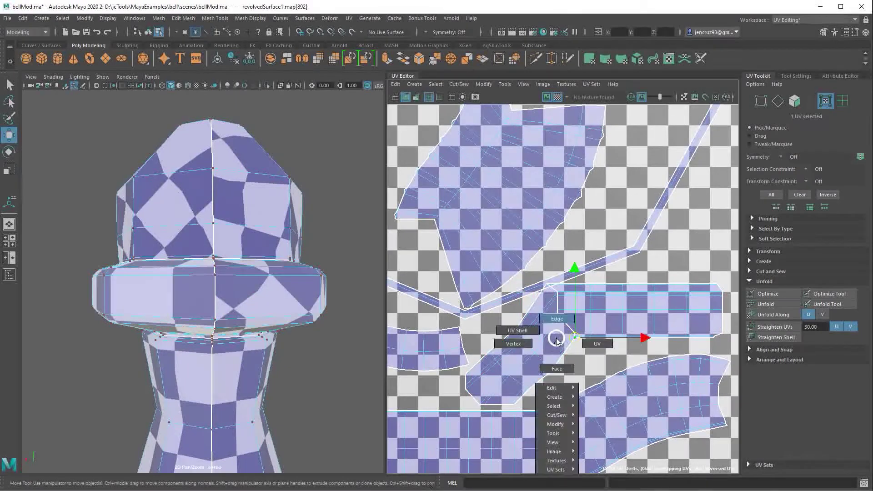
{"action": "right_click_drag", "start_coordinate": [556, 338], "coordinate": [623, 354]}
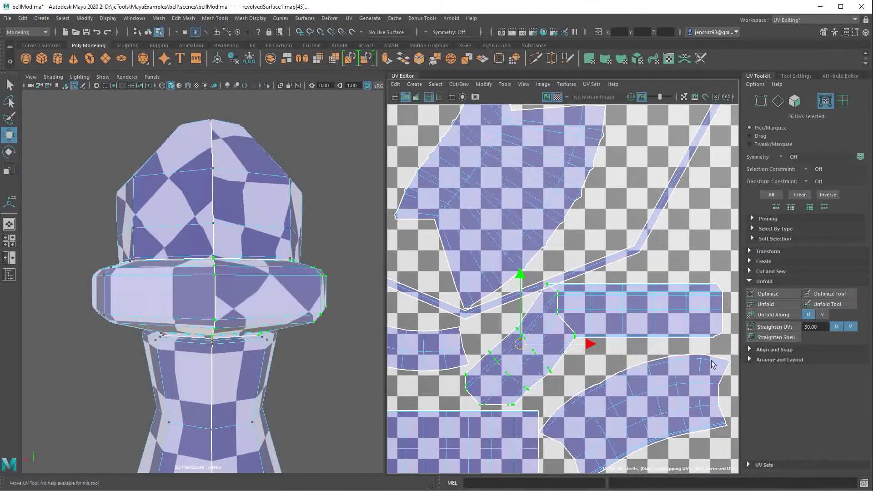
Try to straighten the slanted piece's UVs with angles of 30 and 60.
{"action": "left_click", "coordinate": [776, 328]}
{"action": "left_click", "coordinate": [782, 329]}
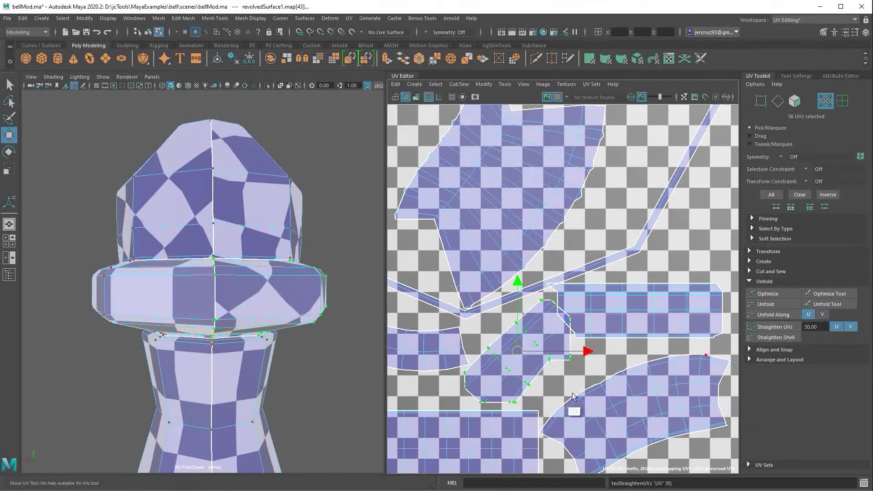
{"action": "key", "text": "ctrl+z"}
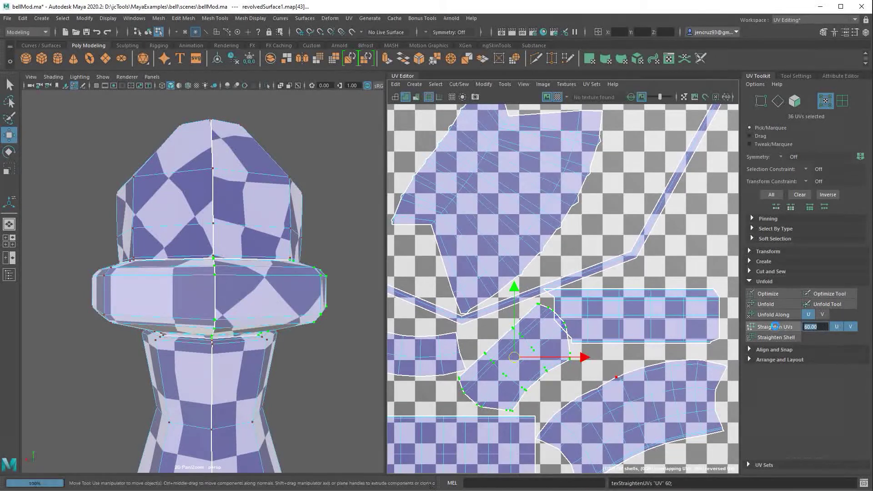
{"action": "middle_click_drag", "start_coordinate": [586, 378], "coordinate": [598, 385], "text": "alt"}
{"action": "key", "text": "ctrl+z"}
Rotate the slanted piece to horizontal and straighten its UVs with an angle of 20.
{"action": "key", "text": "e"}
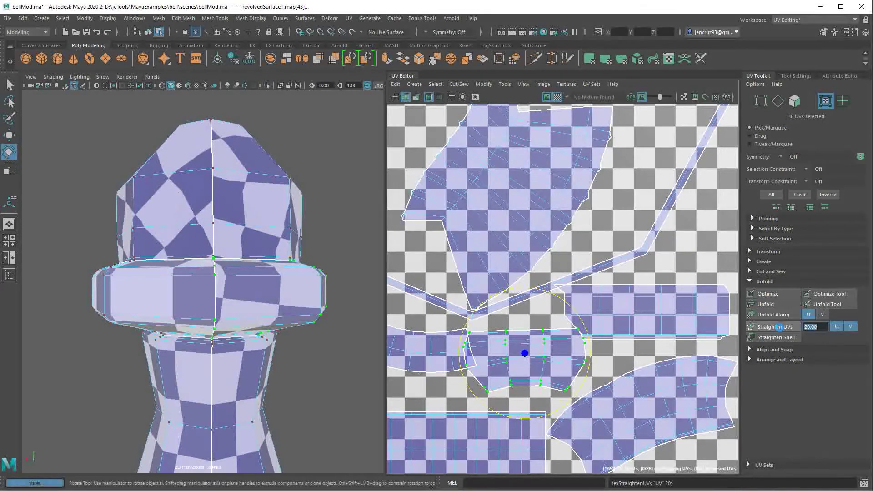
{"action": "left_click", "coordinate": [779, 327]}
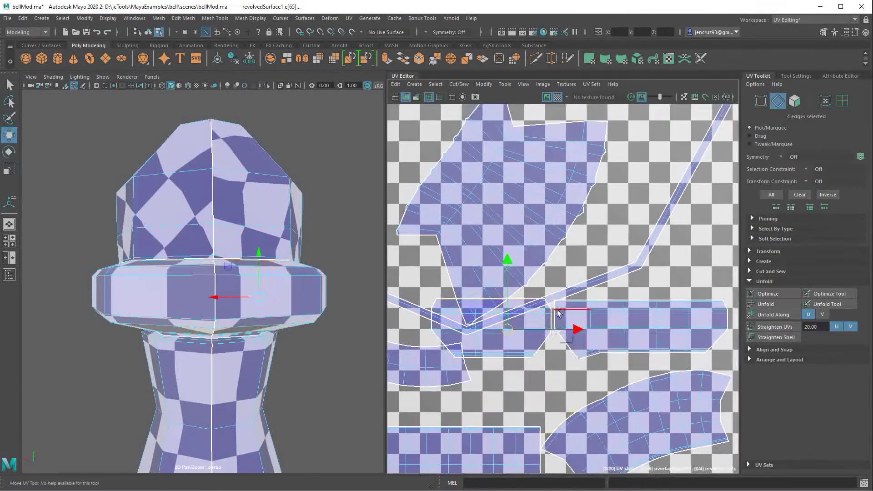
Select the matching border edges between the two wide ring pieces and sew them into one shell.
{"action": "key", "text": "ctrl+z"}
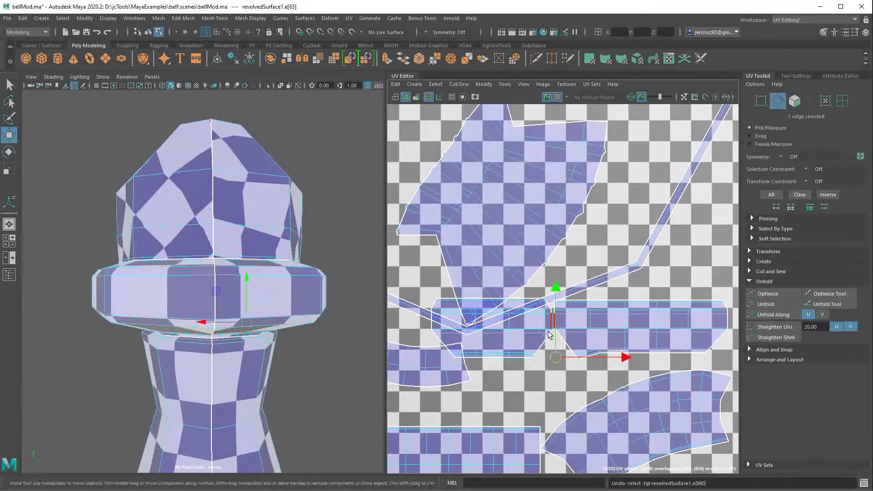
{"action": "scroll", "coordinate": [536, 358], "scroll_direction": "up", "scroll_amount": 4}
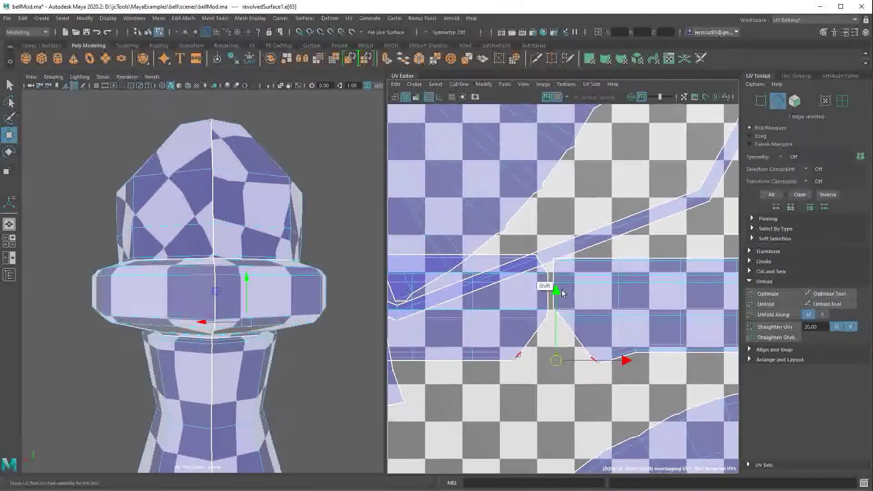
{"action": "right_click_drag", "start_coordinate": [627, 391], "coordinate": [536, 363], "text": "alt"}
{"action": "left_click", "coordinate": [771, 271]}
{"action": "left_click", "coordinate": [773, 318]}
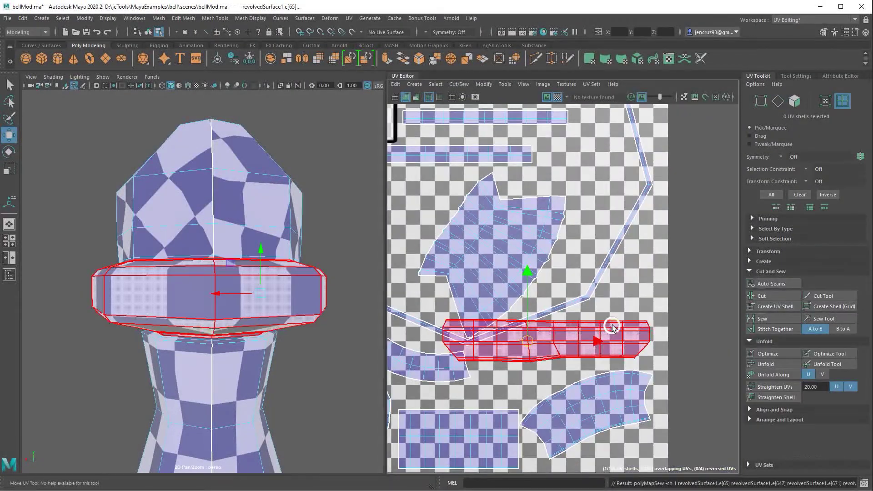
Select all UVs of the sewn wide ring shell, straighten them with an angle of 20 and unfold them along U.
{"action": "right_click_drag", "start_coordinate": [611, 329], "coordinate": [578, 314]}
{"action": "left_click", "coordinate": [598, 333]}
{"action": "right_click_drag", "start_coordinate": [623, 337], "coordinate": [663, 331], "text": "ctrl"}
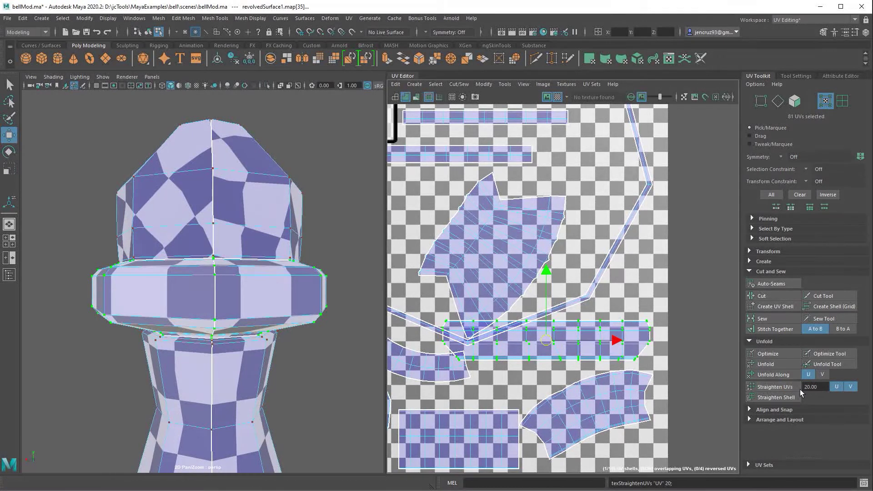
{"action": "middle_click_drag", "start_coordinate": [569, 379], "coordinate": [592, 378], "text": "alt"}
{"action": "left_click_drag", "start_coordinate": [299, 399], "coordinate": [309, 362], "text": "alt"}
{"action": "key", "text": "3"}
{"action": "left_click", "coordinate": [788, 376]}
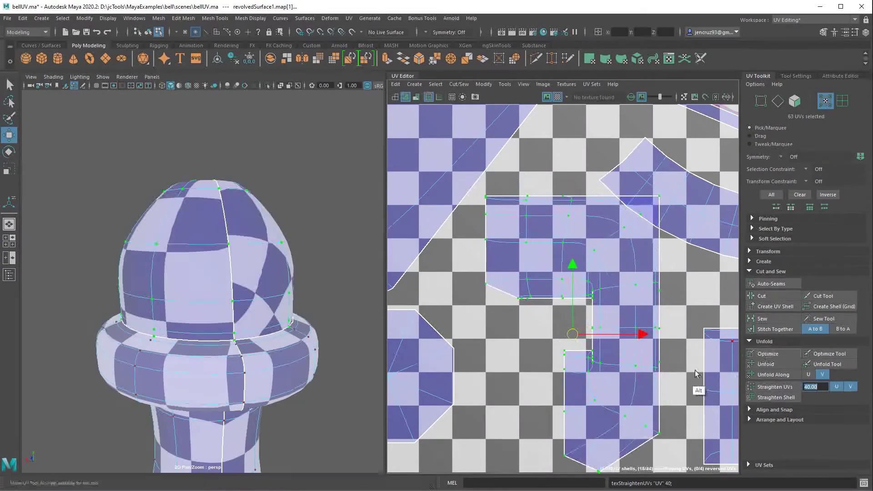
Undo the 40-degree straightening of the handle's dome tip shell and reselect the dome on the bell model.
{"action": "middle_click_drag", "start_coordinate": [621, 387], "coordinate": [611, 397], "text": "alt"}
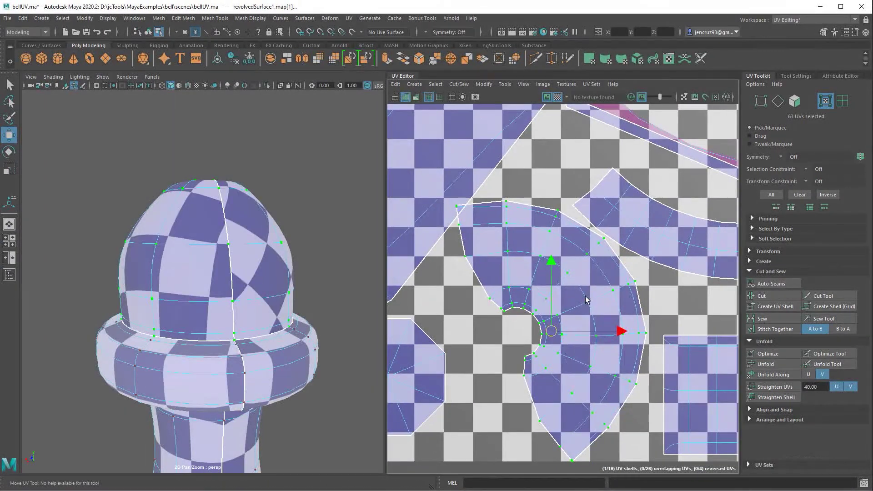
{"action": "right_click_drag", "start_coordinate": [584, 293], "coordinate": [585, 270]}
{"action": "left_click", "coordinate": [275, 247]}
{"action": "key", "text": "F8"}
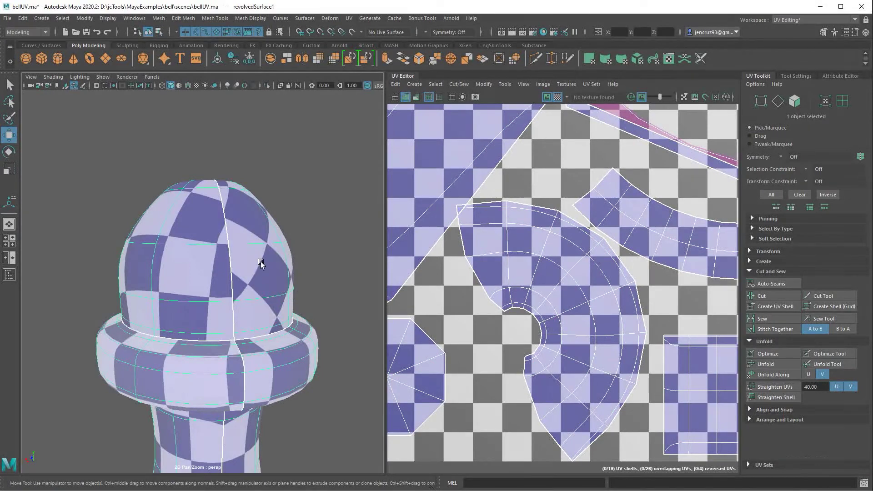
{"action": "left_click", "coordinate": [288, 278]}
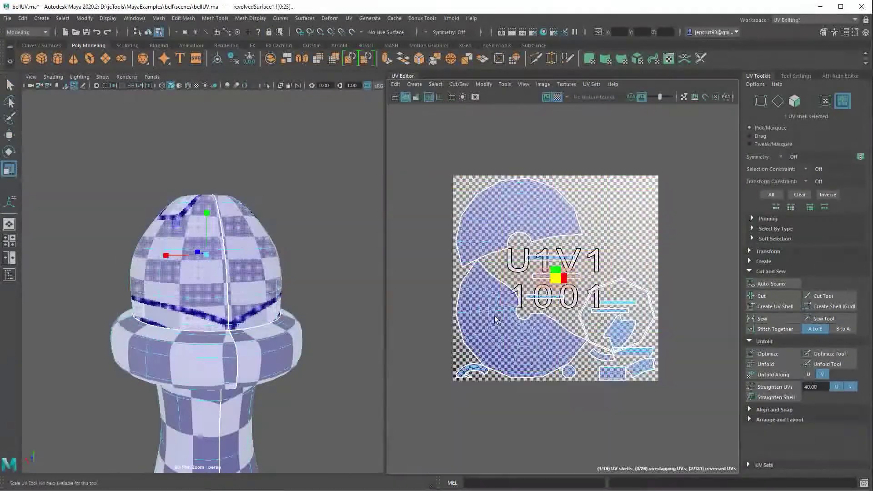
Select the dome tip's trapezoid UV shell with the Move tool and frame it in the UV editor.
{"action": "left_click", "coordinate": [617, 234]}
{"action": "key", "text": "f"}
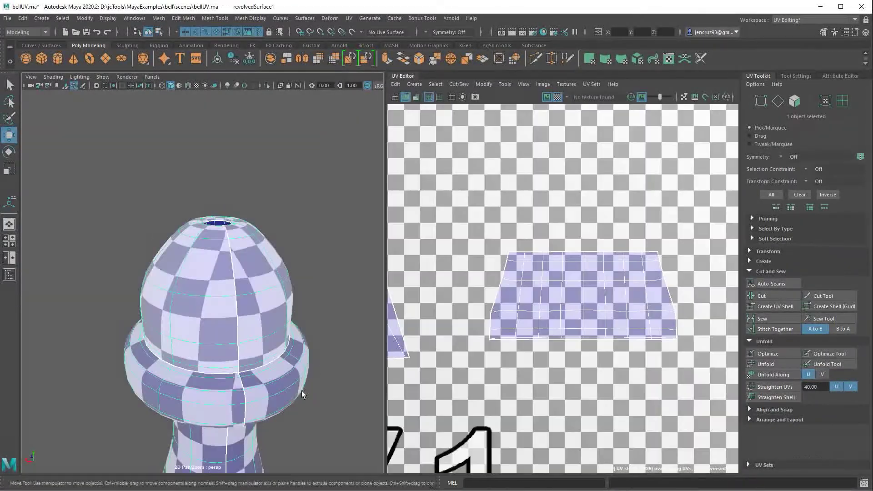
{"action": "left_click_drag", "start_coordinate": [300, 385], "coordinate": [277, 439], "text": "alt"}
{"action": "right_click_drag", "start_coordinate": [227, 290], "coordinate": [291, 288]}
{"action": "left_click", "coordinate": [206, 296]}
{"action": "key", "text": "w"}
{"action": "key", "text": "f"}
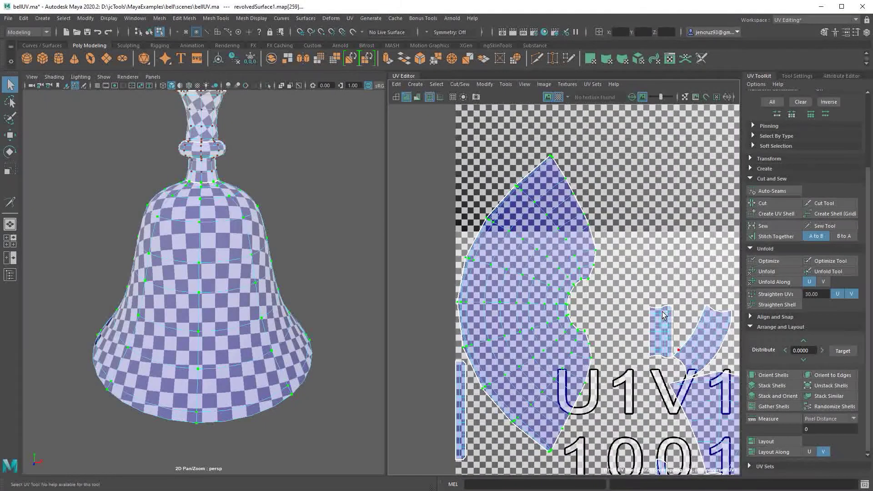
Select the lower handle section's curved shell, rotate it upright and place it beside the small neck shell.
{"action": "middle_click_drag", "start_coordinate": [342, 304], "coordinate": [328, 345], "text": "alt"}
{"action": "scroll", "coordinate": [327, 386], "scroll_direction": "up", "scroll_amount": 5}
{"action": "left_click_drag", "start_coordinate": [289, 267], "coordinate": [337, 341], "text": "alt"}
{"action": "left_click", "coordinate": [699, 313]}
{"action": "left_click", "coordinate": [699, 341]}
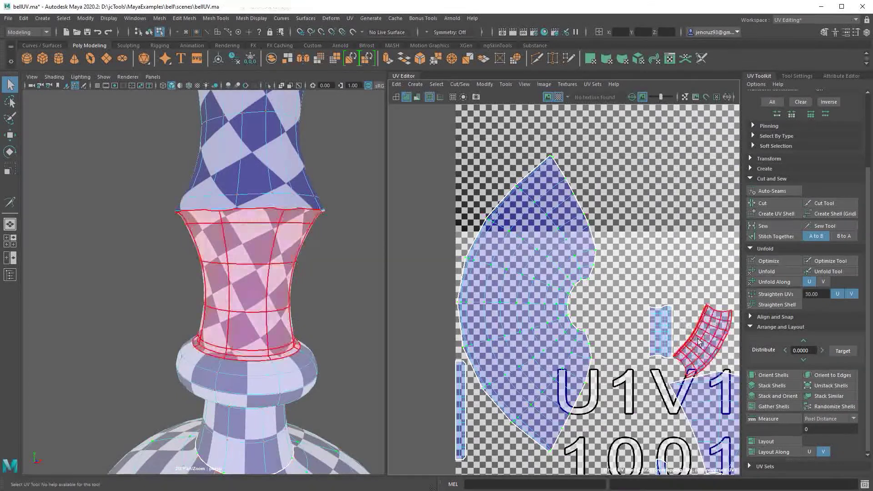
{"action": "middle_click_drag", "start_coordinate": [713, 349], "coordinate": [670, 325], "text": "alt"}
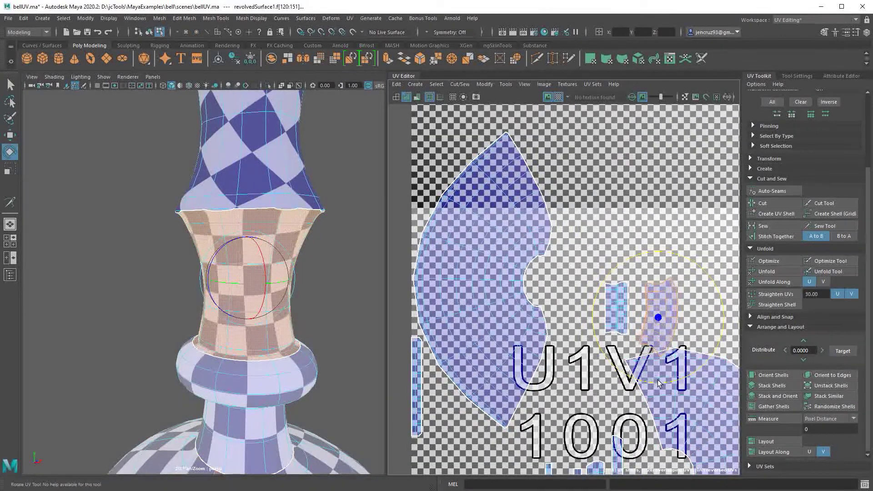
{"action": "left_click_drag", "start_coordinate": [660, 321], "coordinate": [649, 312]}
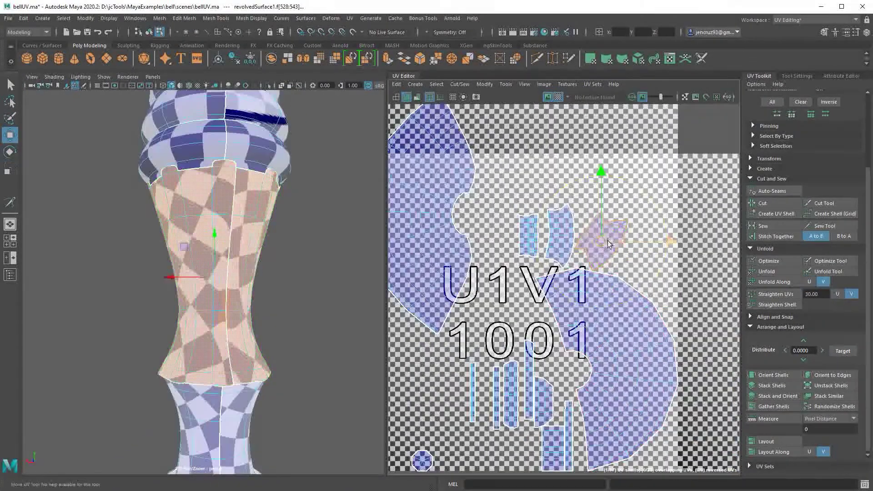
Rotate the middle handle section's shell upright and move it beside the lower handle section's shell.
{"action": "key", "text": "e"}
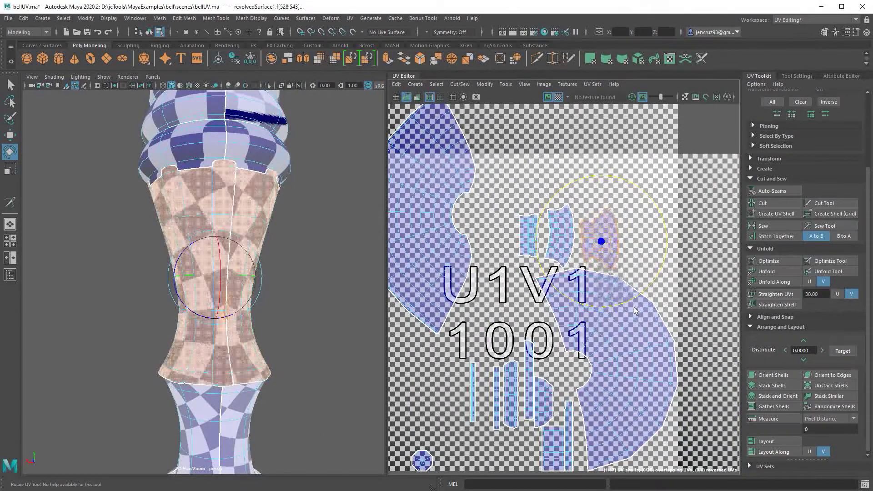
{"action": "key", "text": "w"}
{"action": "middle_click_drag", "start_coordinate": [628, 234], "coordinate": [616, 268], "text": "alt"}
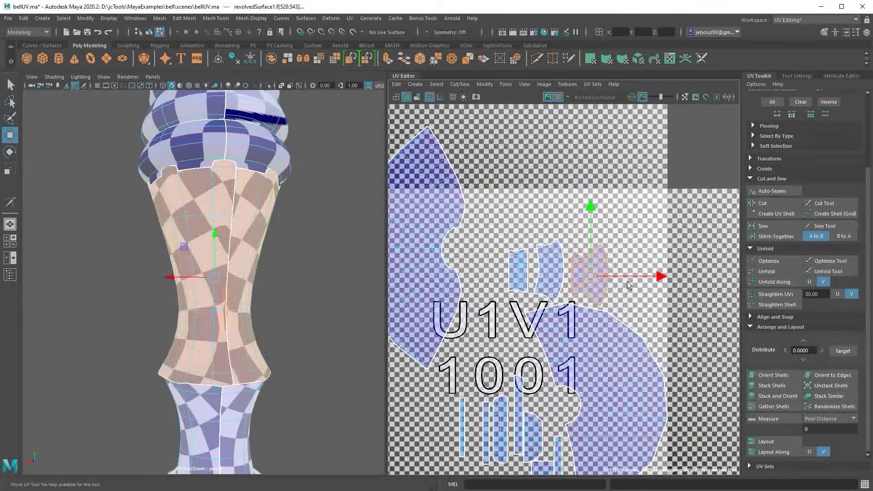
{"action": "key", "text": "ctrl+z"}
Select the three handle section shells and move them together up and left into the space beside the bell body shell.
{"action": "left_click_drag", "start_coordinate": [557, 273], "coordinate": [512, 250]}
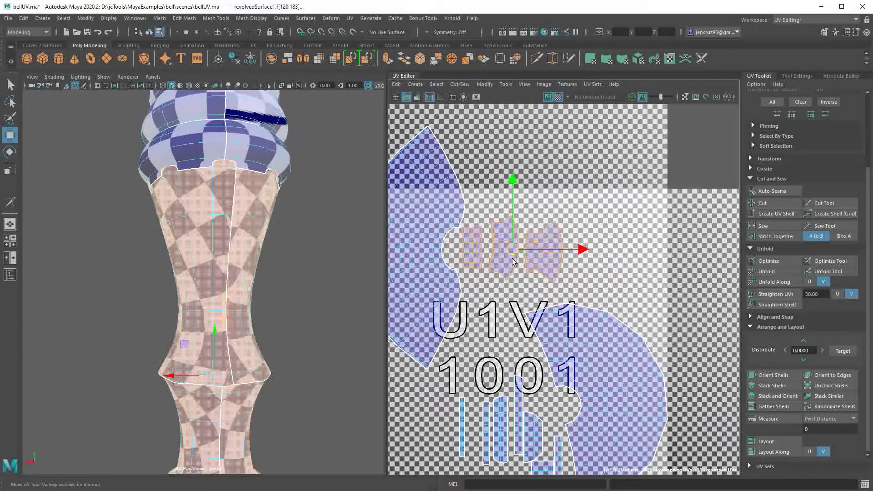
{"action": "left_click_drag", "start_coordinate": [584, 267], "coordinate": [517, 253]}
{"action": "left_click", "coordinate": [518, 246]}
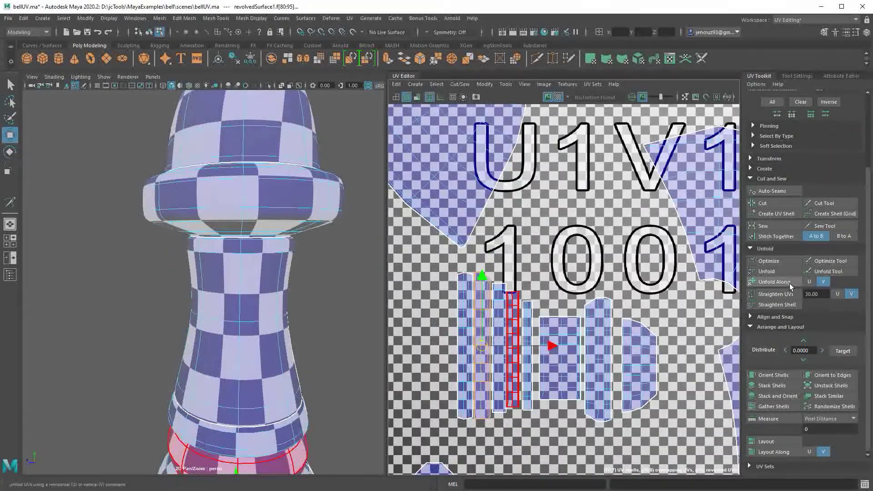
Unfold the narrow ring shells, the upper handle neck shell and the flared collar shell along V.
{"action": "left_click", "coordinate": [790, 283]}
{"action": "left_click", "coordinate": [499, 318]}
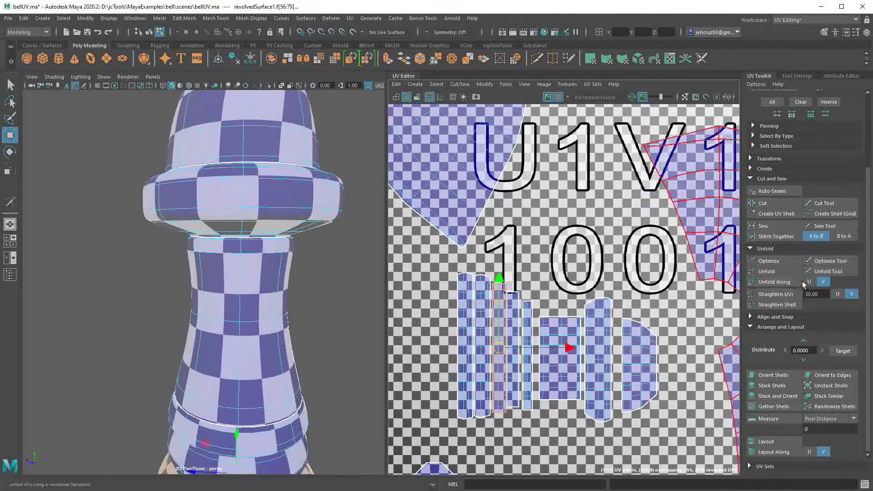
{"action": "left_click", "coordinate": [787, 283]}
{"action": "left_click", "coordinate": [513, 320]}
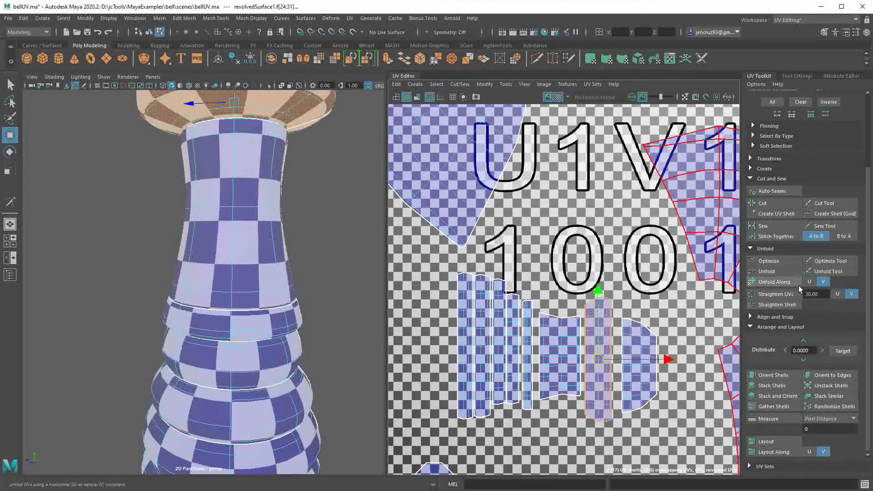
{"action": "left_click", "coordinate": [791, 282]}
Unfold the dome shell at the handle's end along V.
{"action": "middle_click_drag", "start_coordinate": [337, 282], "coordinate": [345, 378], "text": "alt"}
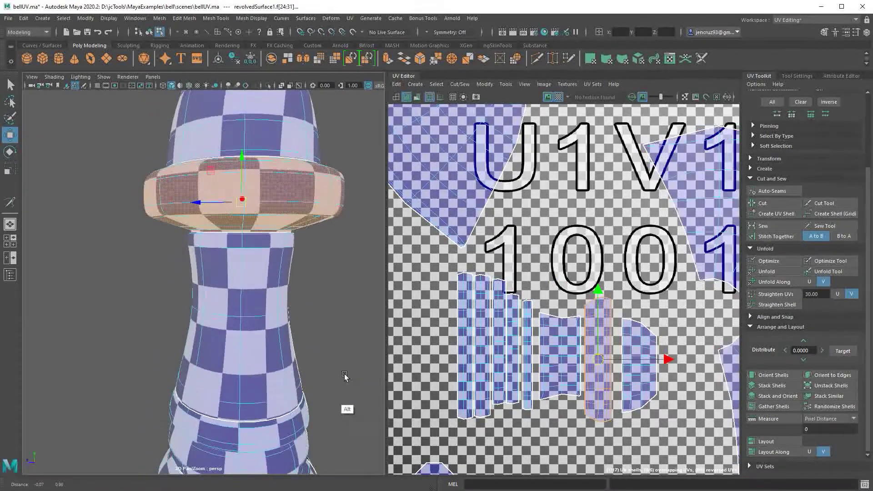
{"action": "left_click", "coordinate": [630, 337]}
{"action": "middle_click_drag", "start_coordinate": [314, 291], "coordinate": [324, 357], "text": "alt"}
{"action": "left_click", "coordinate": [791, 280]}
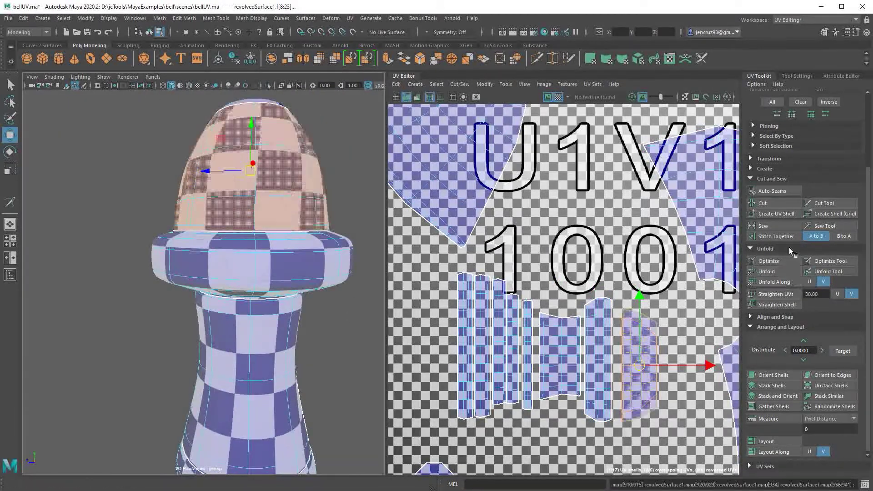
Sew the edge loop between the two lowest handle rings and unfold the joined shell along V.
{"action": "middle_click_drag", "start_coordinate": [346, 437], "coordinate": [322, 306], "text": "alt"}
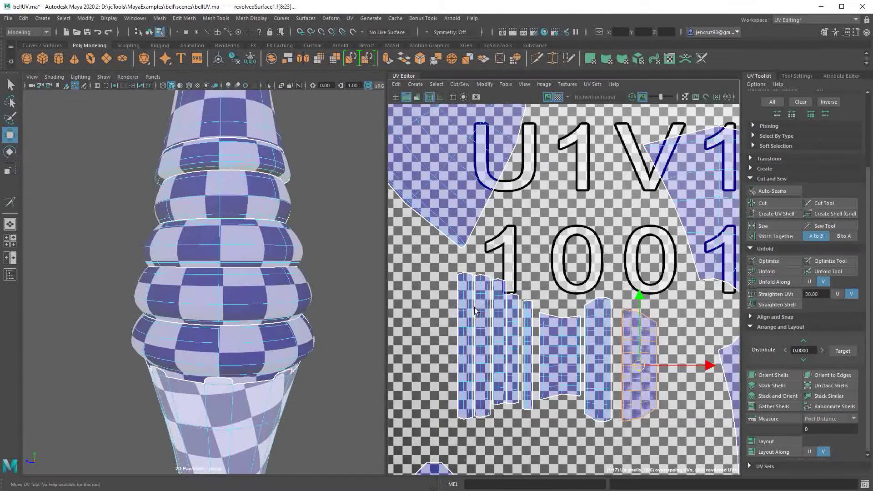
{"action": "middle_click_drag", "start_coordinate": [473, 287], "coordinate": [473, 306], "text": "alt"}
{"action": "scroll", "coordinate": [492, 322], "scroll_direction": "up", "scroll_amount": 2}
{"action": "double_click", "coordinate": [234, 325]}
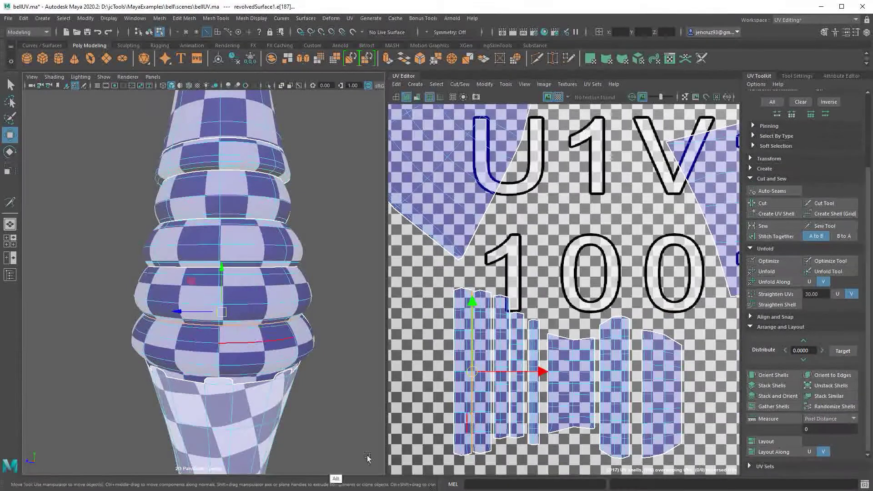
{"action": "middle_click_drag", "start_coordinate": [736, 305], "coordinate": [736, 286], "text": "alt"}
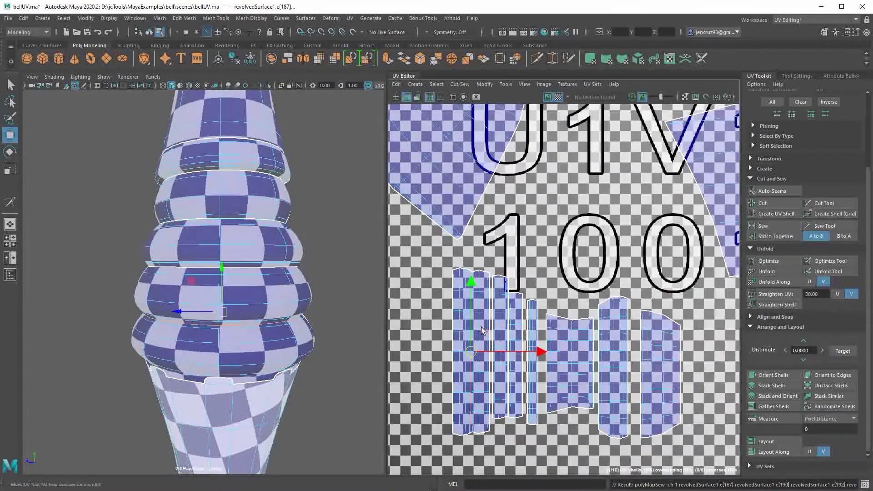
{"action": "right_click_drag", "start_coordinate": [462, 306], "coordinate": [444, 304]}
{"action": "left_click", "coordinate": [763, 282]}
Sew the third ring's strip to the two joined lower rings and select the combined shell.
{"action": "double_click", "coordinate": [250, 265]}
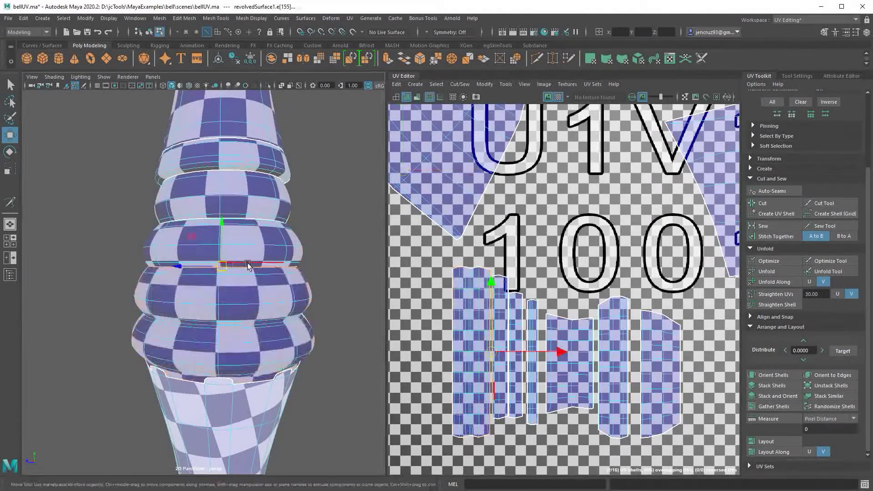
{"action": "key", "text": "g"}
{"action": "key", "text": "q"}
{"action": "left_click_drag", "start_coordinate": [249, 219], "coordinate": [249, 242], "text": "alt"}
{"action": "scroll", "coordinate": [249, 245], "scroll_direction": "up", "scroll_amount": 4}
{"action": "scroll", "coordinate": [493, 301], "scroll_direction": "up", "scroll_amount": 3}
{"action": "middle_click_drag", "start_coordinate": [493, 301], "coordinate": [481, 259], "text": "alt"}
{"action": "scroll", "coordinate": [273, 319], "scroll_direction": "down", "scroll_amount": 3}
{"action": "right_click_drag", "start_coordinate": [273, 354], "coordinate": [306, 384]}
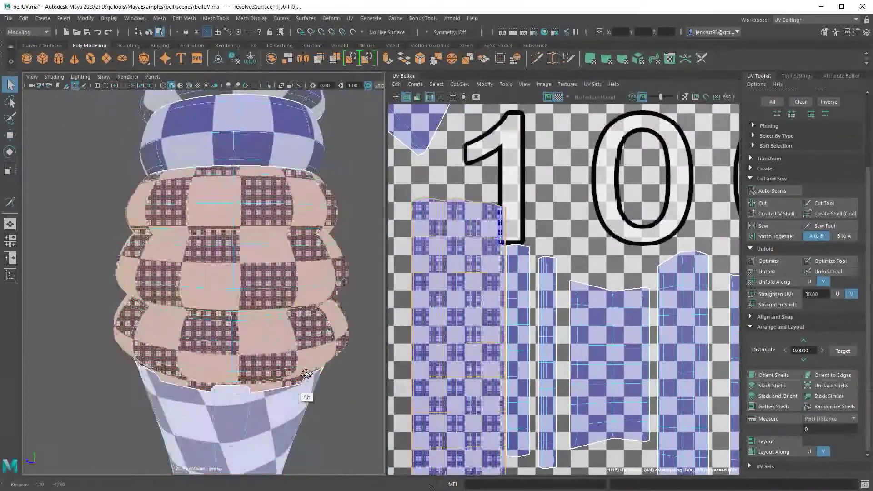
{"action": "left_click", "coordinate": [306, 383]}
Sew the fourth ring to the joined ring shell and unfold the result along V.
{"action": "left_click_drag", "start_coordinate": [306, 384], "coordinate": [309, 350], "text": "alt"}
{"action": "right_click_drag", "start_coordinate": [318, 277], "coordinate": [254, 273], "text": "alt"}
{"action": "double_click", "coordinate": [246, 241]}
{"action": "key", "text": "g"}
{"action": "right_click_drag", "start_coordinate": [473, 295], "coordinate": [451, 295]}
{"action": "left_click", "coordinate": [790, 284]}
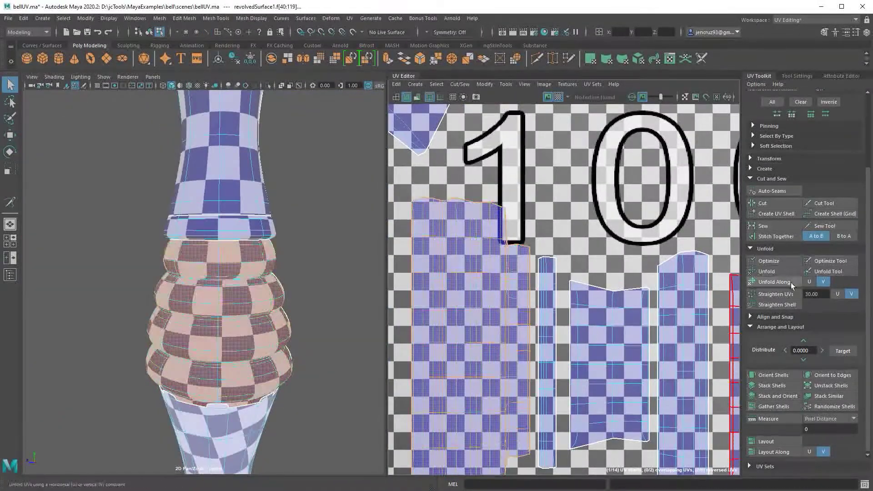
Sew the thin band above the rings to the ring shell and unfold the combined shell along V.
{"action": "scroll", "coordinate": [259, 218], "scroll_direction": "up", "scroll_amount": 2}
{"action": "middle_click_drag", "start_coordinate": [258, 218], "coordinate": [270, 269], "text": "alt"}
{"action": "double_click", "coordinate": [270, 272]}
{"action": "key", "text": "g"}
{"action": "right_click_drag", "start_coordinate": [489, 259], "coordinate": [466, 258]}
{"action": "left_click", "coordinate": [782, 282]}
Try to sew the upper handle neck's shell to the ring shell and unfold it along V.
{"action": "middle_click_drag", "start_coordinate": [296, 229], "coordinate": [300, 298], "text": "alt"}
{"action": "key", "text": "w"}
{"action": "scroll", "coordinate": [646, 295], "scroll_direction": "down", "scroll_amount": 2}
{"action": "double_click", "coordinate": [294, 312]}
{"action": "key", "text": "g"}
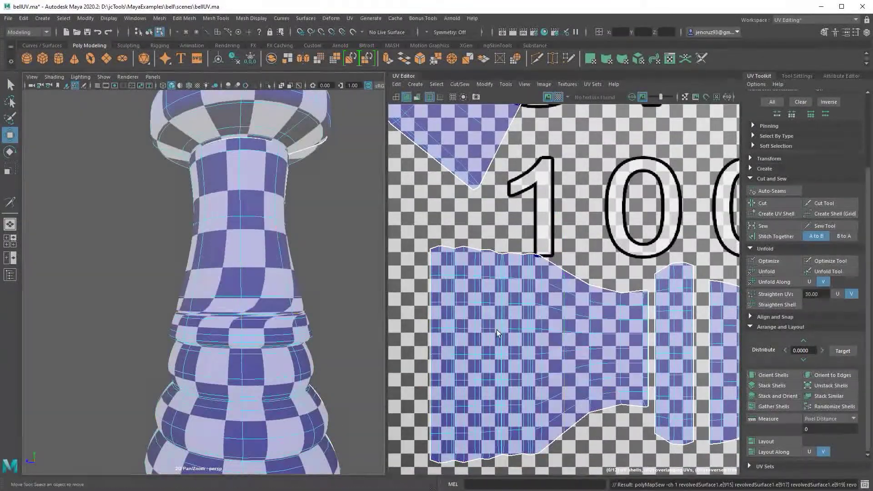
{"action": "right_click_drag", "start_coordinate": [497, 332], "coordinate": [475, 330]}
{"action": "left_click", "coordinate": [786, 281]}
Undo the sewing and unfolding that joined the upper handle neck to the ring shell.
{"action": "middle_click_drag", "start_coordinate": [345, 459], "coordinate": [349, 373], "text": "alt"}
{"action": "left_click", "coordinate": [348, 373]}
{"action": "key", "text": "1"}
{"action": "middle_click_drag", "start_coordinate": [600, 369], "coordinate": [608, 336], "text": "alt"}
{"action": "scroll", "coordinate": [608, 335], "scroll_direction": "down", "scroll_amount": 1}
{"action": "key", "text": "ctrl+z"}
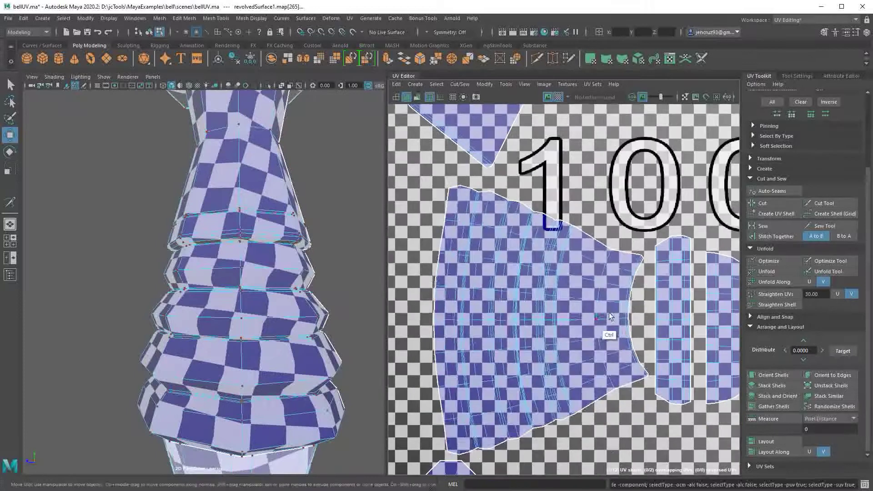
{"action": "key", "text": "ctrl+z"}
{"action": "key", "text": "ctrl+z"}
{"action": "key", "text": "ctrl+z"}
{"action": "key", "text": "ctrl+z"}
{"action": "key", "text": "ctrl+z"}
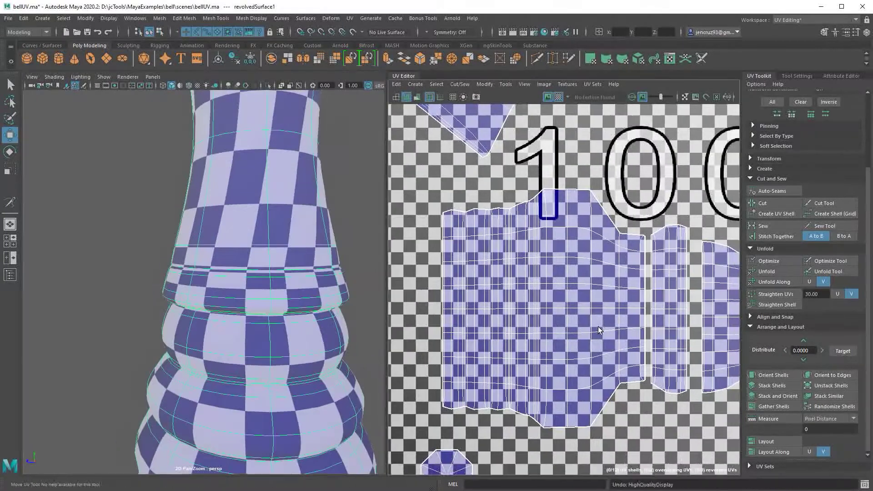
{"action": "key", "text": "ctrl+z"}
{"action": "key", "text": "ctrl+z"}
{"action": "key", "text": "ctrl+z"}
{"action": "key", "text": "ctrl+z"}
{"action": "key", "text": "ctrl+z"}
{"action": "key", "text": "ctrl+z"}
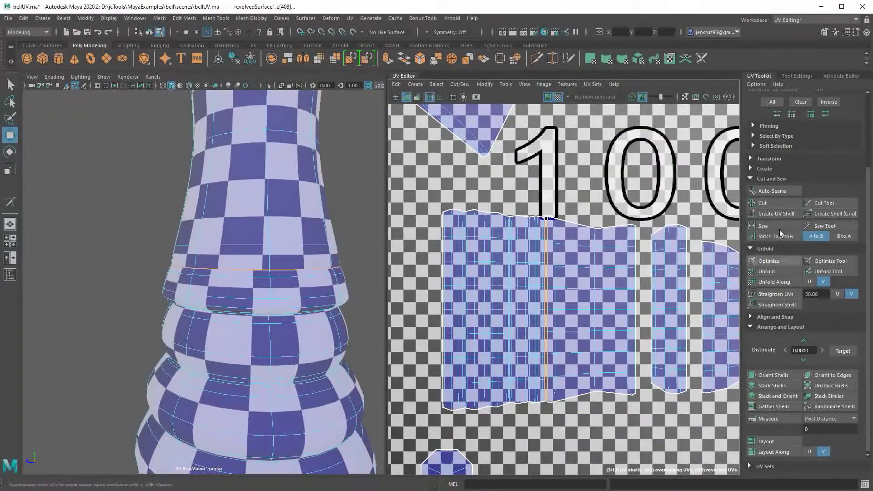
Try sewing the upper handle neck's shell to the ring shell, and cut the edge loop at their joint apart again.
{"action": "left_click", "coordinate": [773, 226]}
{"action": "right_click_drag", "start_coordinate": [568, 295], "coordinate": [566, 272]}
{"action": "left_click_drag", "start_coordinate": [549, 208], "coordinate": [631, 382]}
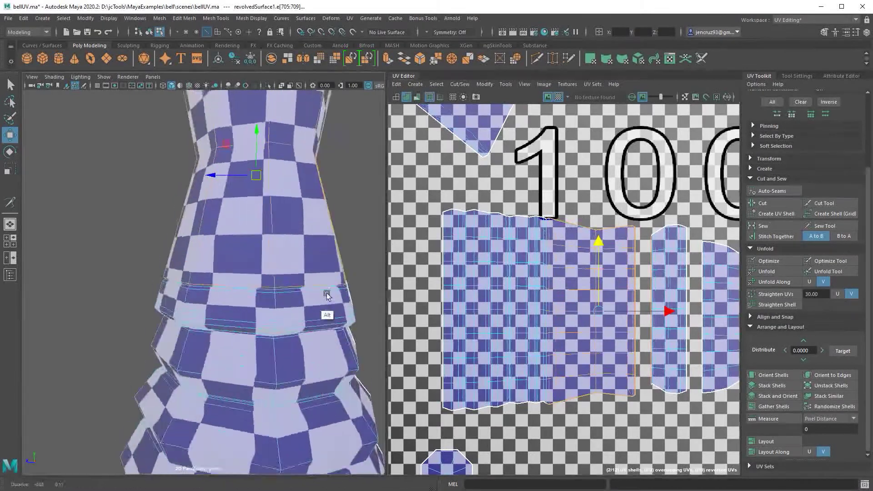
{"action": "left_click", "coordinate": [545, 243]}
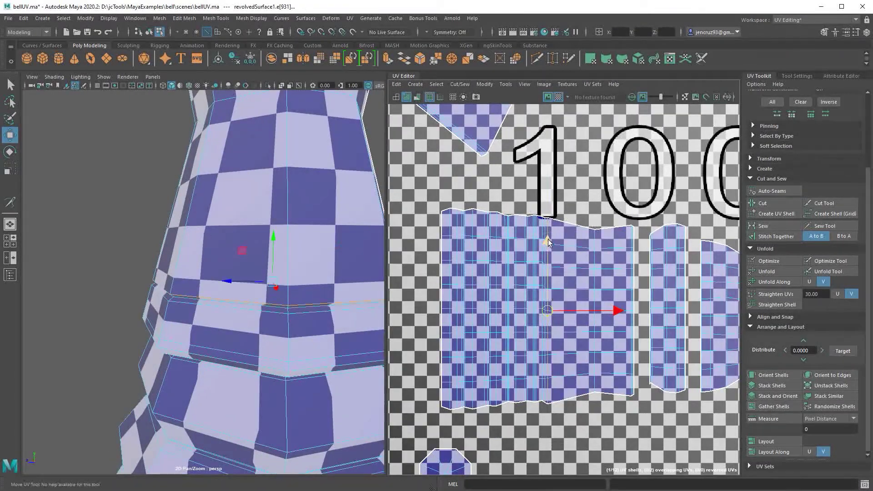
{"action": "left_click", "coordinate": [545, 229]}
{"action": "double_click", "coordinate": [545, 228]}
{"action": "key", "text": "shift+x"}
Select the upper handle neck's shell and shift it slightly along U to meet the ring shell's edge.
{"action": "right_click_drag", "start_coordinate": [587, 236], "coordinate": [601, 268]}
{"action": "left_click", "coordinate": [591, 246]}
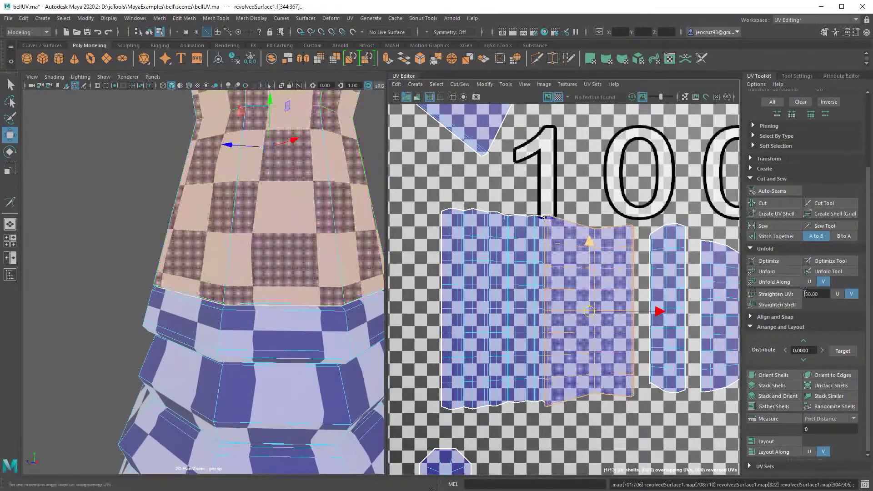
{"action": "left_click", "coordinate": [509, 268]}
{"action": "left_click", "coordinate": [634, 268]}
{"action": "left_click_drag", "start_coordinate": [659, 311], "coordinate": [661, 310]}
{"action": "right_click_drag", "start_coordinate": [569, 245], "coordinate": [655, 449], "text": "alt"}
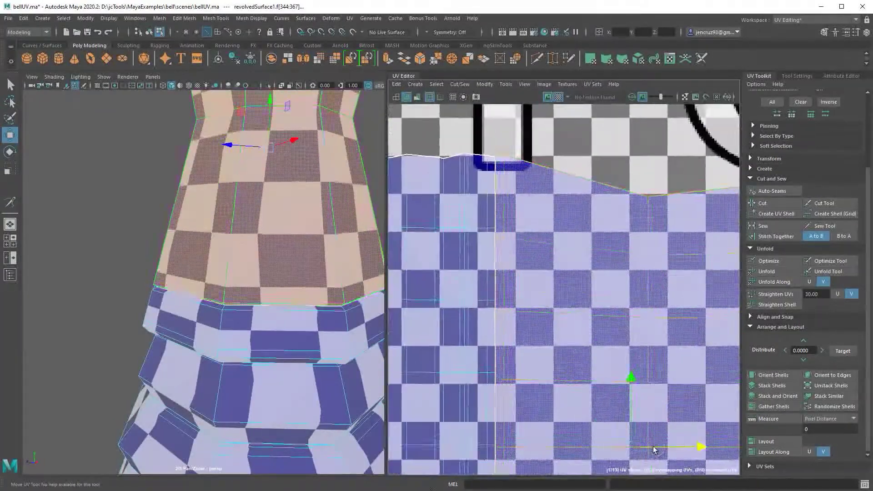
{"action": "middle_click_drag", "start_coordinate": [655, 448], "coordinate": [655, 255], "text": "alt"}
{"action": "right_click_drag", "start_coordinate": [655, 256], "coordinate": [568, 390], "text": "alt"}
Move the flared collar's shell against the handle neck's shell, sew their shared border and select the joined shell.
{"action": "middle_click_drag", "start_coordinate": [332, 155], "coordinate": [318, 399], "text": "alt"}
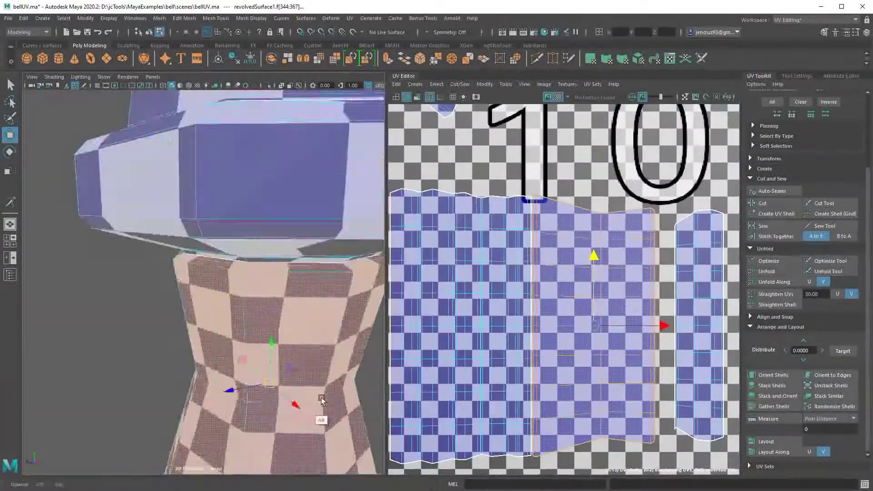
{"action": "left_click", "coordinate": [698, 324]}
{"action": "left_click_drag", "start_coordinate": [709, 323], "coordinate": [698, 323]}
{"action": "right_click_drag", "start_coordinate": [688, 291], "coordinate": [688, 248]}
{"action": "left_click", "coordinate": [657, 234]}
{"action": "double_click", "coordinate": [656, 433], "text": "shift"}
{"action": "key", "text": "shift+s"}
{"action": "right_click_drag", "start_coordinate": [678, 345], "coordinate": [696, 377]}
{"action": "left_click", "coordinate": [692, 328]}
{"action": "mouse_move", "coordinate": [346, 386]}
{"action": "middle_mouse_down", "text": "alt"}
{"action": "mouse_move", "coordinate": [345, 244]}
{"action": "mouse_move", "coordinate": [341, 404]}
{"action": "middle_mouse_up", "text": "alt"}
{"action": "key", "text": "3"}
{"action": "key", "text": "ctrl+z"}
{"action": "key", "text": "ctrl+y"}
{"action": "key", "text": "ctrl+y"}
{"action": "key", "text": "ctrl+y"}
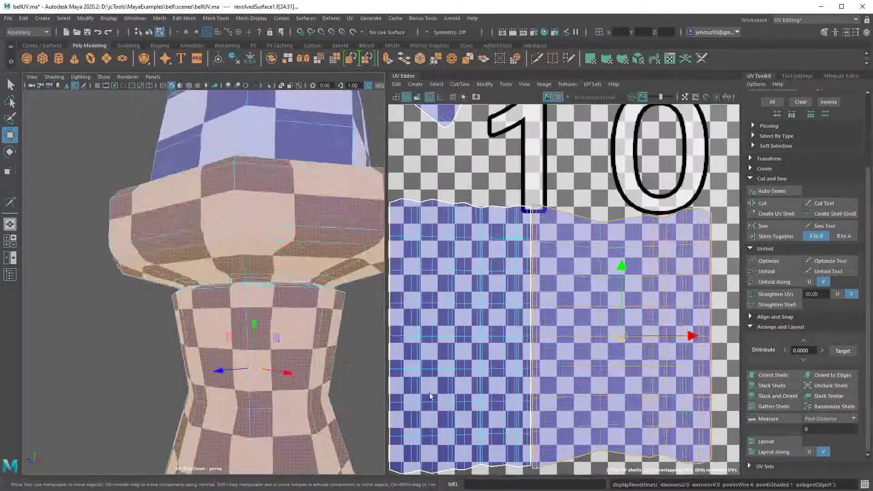
{"action": "key", "text": "ctrl+y"}
Scale the dome shell's height to match the collar's border, move it against the collar and sew them together.
{"action": "left_click_drag", "start_coordinate": [272, 219], "coordinate": [269, 291], "text": "alt"}
{"action": "middle_click_drag", "start_coordinate": [660, 341], "coordinate": [549, 337], "text": "alt"}
{"action": "left_click", "coordinate": [646, 328]}
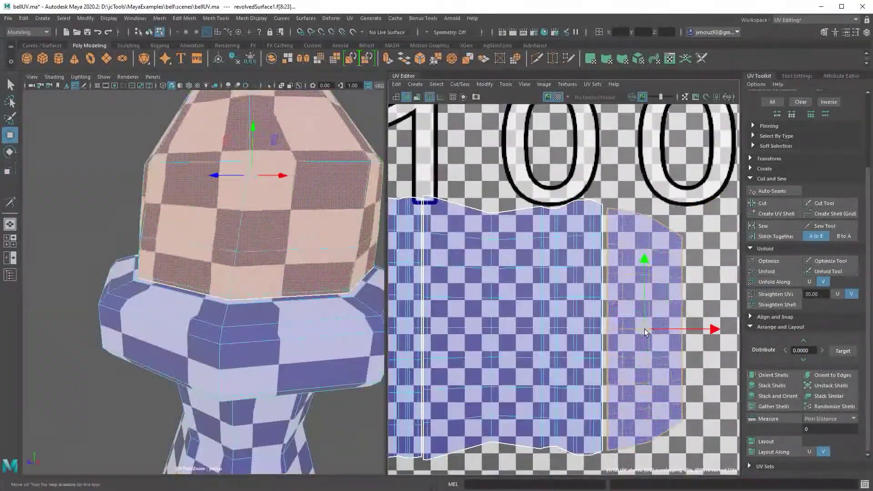
{"action": "key", "text": "r"}
{"action": "left_click_drag", "start_coordinate": [645, 261], "coordinate": [645, 264]}
{"action": "key", "text": "w"}
{"action": "left_click", "coordinate": [624, 272]}
Sew the seam between the ring shell and the handle neck's shell, and optimize the combined handle shell.
{"action": "right_click_drag", "start_coordinate": [346, 318], "coordinate": [273, 318], "text": "alt"}
{"action": "left_click_drag", "start_coordinate": [314, 318], "coordinate": [331, 410], "text": "alt"}
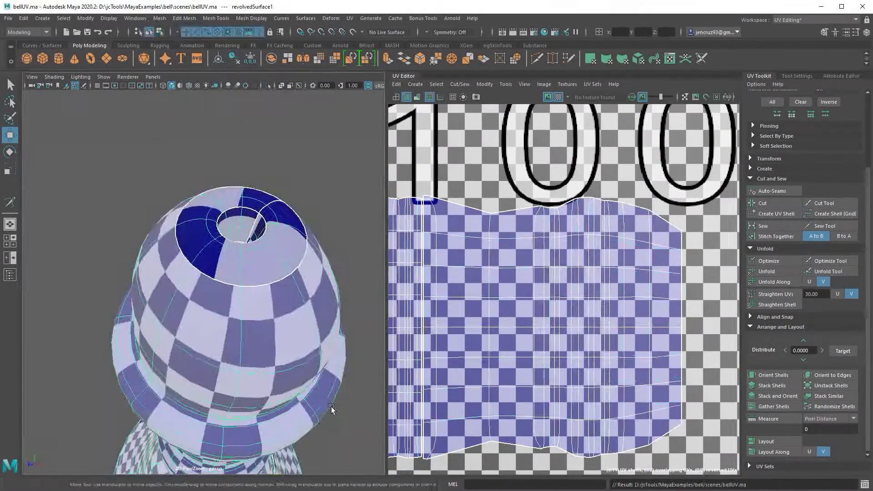
{"action": "right_click_drag", "start_coordinate": [620, 272], "coordinate": [557, 331], "text": "alt"}
{"action": "left_click_drag", "start_coordinate": [273, 318], "coordinate": [273, 255], "text": "alt"}
{"action": "right_click_drag", "start_coordinate": [556, 269], "coordinate": [552, 246]}
{"action": "right_click_drag", "start_coordinate": [523, 313], "coordinate": [573, 314], "text": "alt"}
{"action": "left_click", "coordinate": [530, 171]}
{"action": "double_click", "coordinate": [530, 396], "text": "shift"}
{"action": "key", "text": "shift+s"}
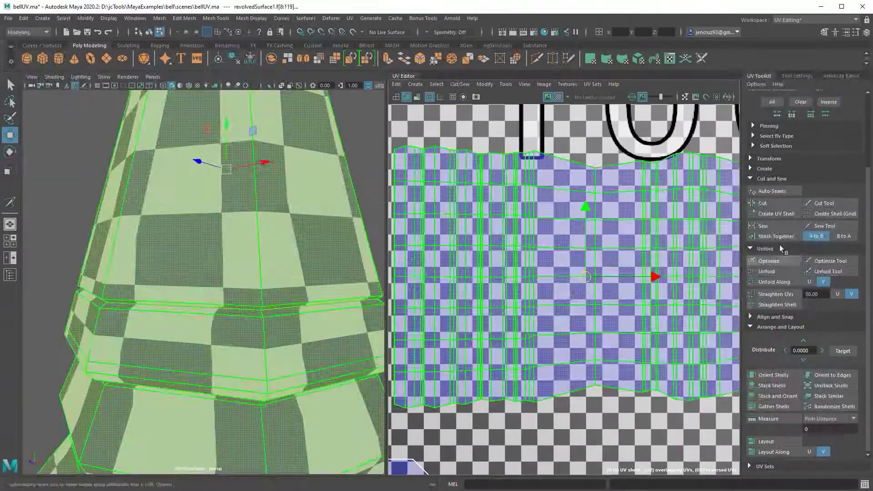
{"action": "left_click", "coordinate": [769, 260]}
Return to object mode and inspect the checker pattern on the handle with smooth preview on.
{"action": "key", "text": "F8"}
{"action": "key", "text": "3"}
{"action": "right_click_drag", "start_coordinate": [348, 429], "coordinate": [318, 339], "text": "alt"}
{"action": "left_click_drag", "start_coordinate": [318, 341], "coordinate": [306, 360], "text": "alt"}
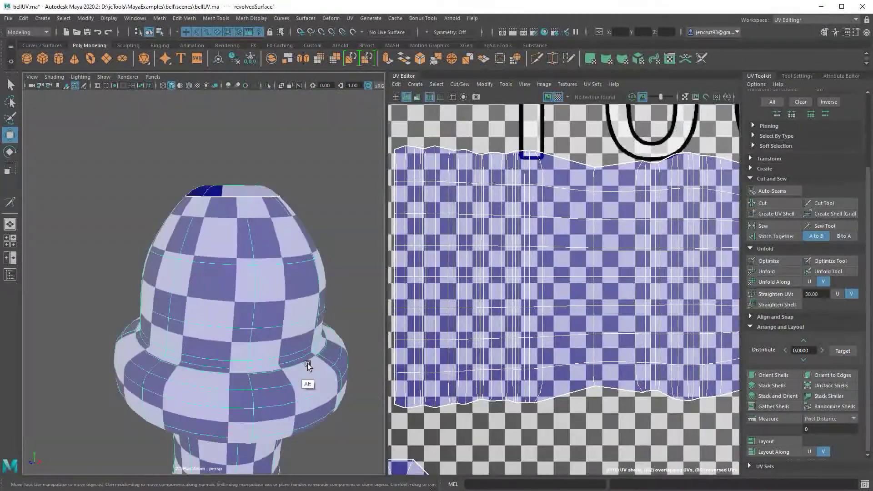
Rotate the right-hand bell body shell and reposition it under the joined handle shell inside the UV tile.
{"action": "scroll", "coordinate": [575, 351], "scroll_direction": "down", "scroll_amount": 3}
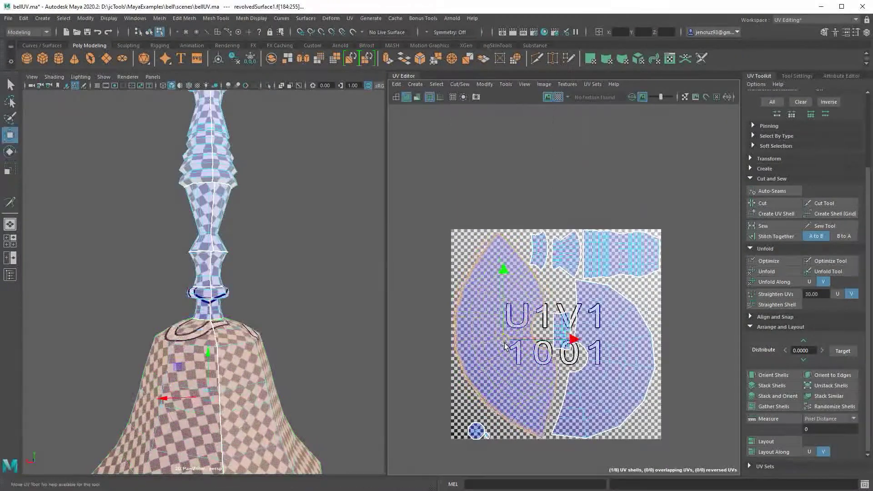
{"action": "key", "text": "w"}
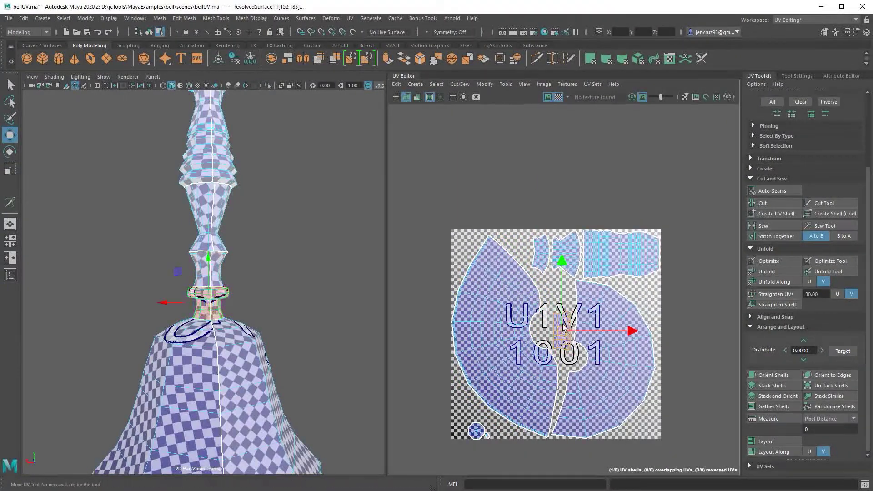
{"action": "left_click", "coordinate": [640, 368]}
{"action": "key", "text": "e"}
{"action": "key", "text": "w"}
{"action": "left_click_drag", "start_coordinate": [672, 376], "coordinate": [678, 358]}
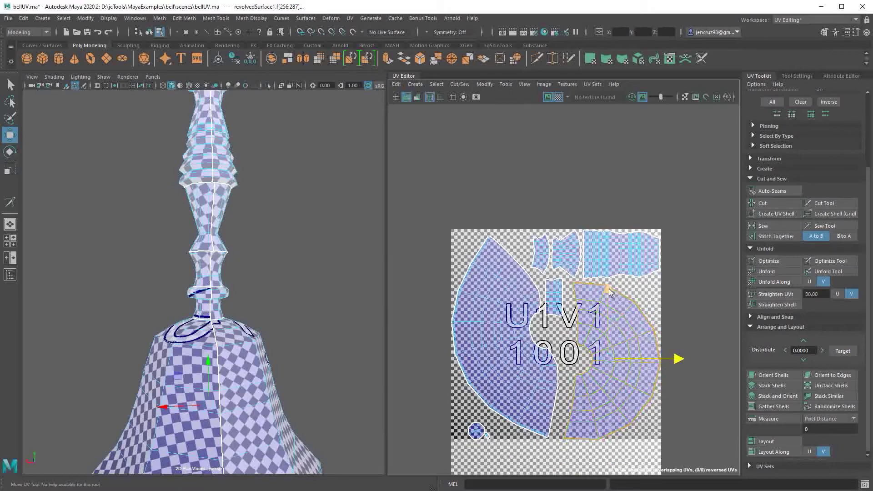
{"action": "left_click_drag", "start_coordinate": [611, 292], "coordinate": [610, 290]}
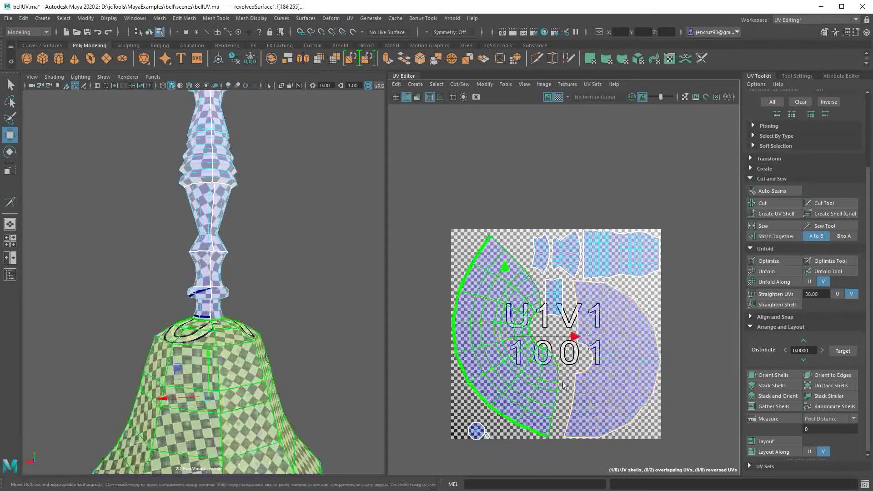
Place the small neck shell in the top row beside the other handle section shells.
{"action": "left_click", "coordinate": [522, 252]}
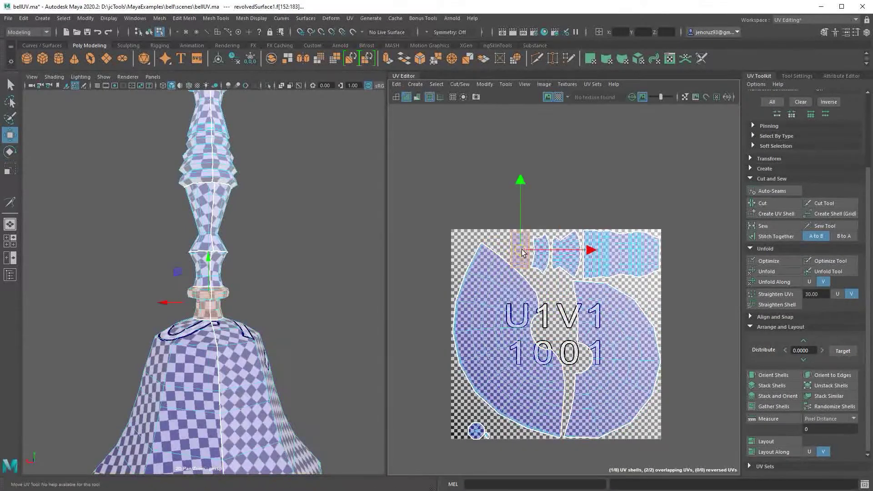
{"action": "scroll", "coordinate": [591, 241], "scroll_direction": "up", "scroll_amount": 4}
{"action": "left_click", "coordinate": [493, 253]}
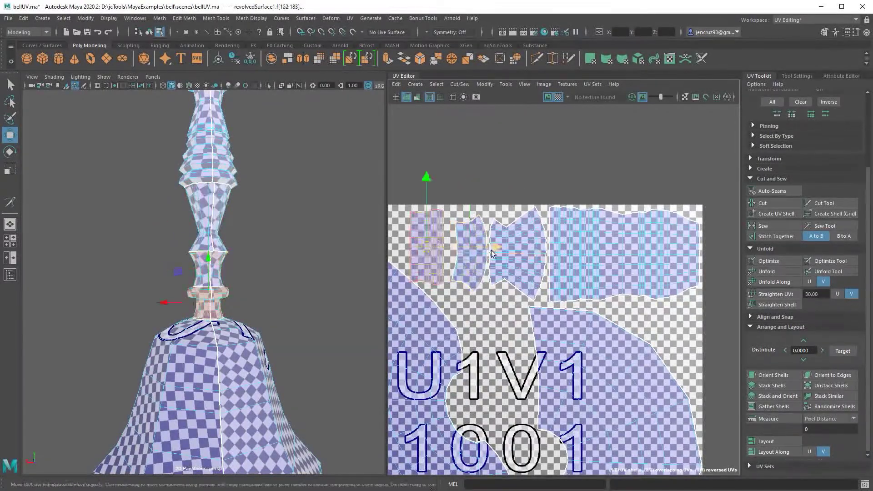
Select the tiny shell at the tile's lower-left corner and scale it up uniformly.
{"action": "middle_click_drag", "start_coordinate": [549, 394], "coordinate": [627, 280], "text": "alt"}
{"action": "scroll", "coordinate": [627, 280], "scroll_direction": "down", "scroll_amount": 4}
{"action": "left_click", "coordinate": [526, 394]}
{"action": "mouse_move", "coordinate": [310, 419]}
{"action": "left_mouse_down", "text": "alt"}
{"action": "mouse_move", "coordinate": [312, 364]}
{"action": "mouse_move", "coordinate": [316, 421]}
{"action": "left_mouse_up", "text": "alt"}
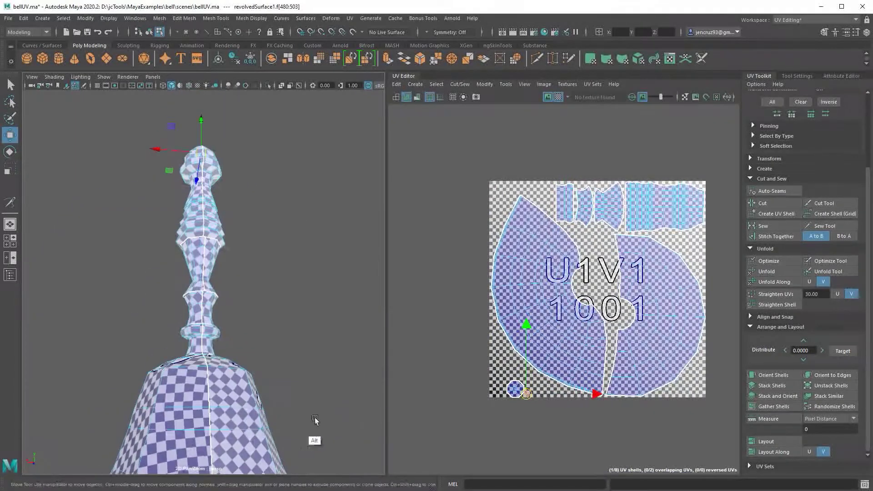
{"action": "middle_click_drag", "start_coordinate": [289, 315], "coordinate": [299, 274], "text": "alt"}
{"action": "key", "text": "r"}
{"action": "mouse_move", "coordinate": [526, 394]}
{"action": "left_mouse_down"}
{"action": "mouse_move", "coordinate": [555, 400]}
{"action": "mouse_move", "coordinate": [538, 384]}
{"action": "left_mouse_up"}
{"action": "key", "text": "w"}
Enlarge the round shell in the gap between the bell body shells, and return to object mode with the whole bell in view.
{"action": "left_click_drag", "start_coordinate": [286, 273], "coordinate": [287, 323], "text": "alt"}
{"action": "right_click_drag", "start_coordinate": [287, 324], "coordinate": [345, 325], "text": "alt"}
{"action": "key", "text": "r"}
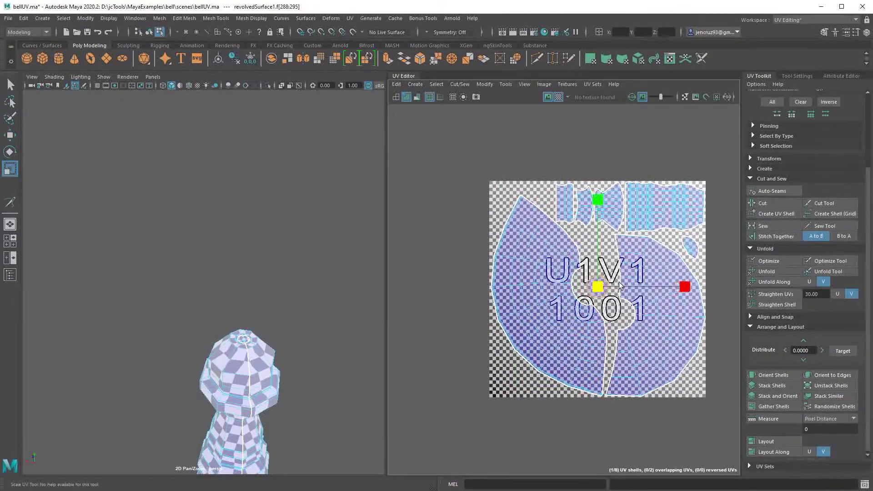
{"action": "left_click_drag", "start_coordinate": [620, 285], "coordinate": [634, 286]}
{"action": "left_click_drag", "start_coordinate": [329, 436], "coordinate": [322, 306], "text": "alt"}
{"action": "right_click_drag", "start_coordinate": [322, 306], "coordinate": [288, 341], "text": "alt"}
{"action": "key", "text": "F8"}
{"action": "left_click_drag", "start_coordinate": [288, 341], "coordinate": [289, 430], "text": "alt"}
{"action": "key", "text": "q"}
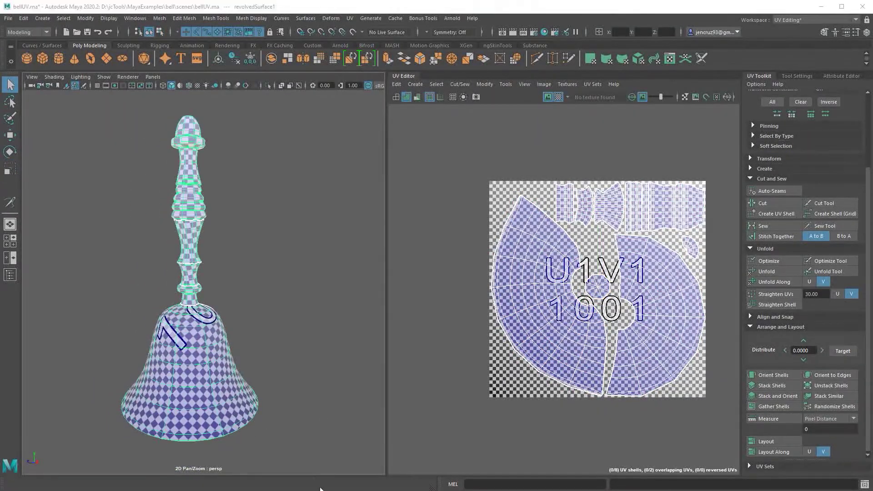